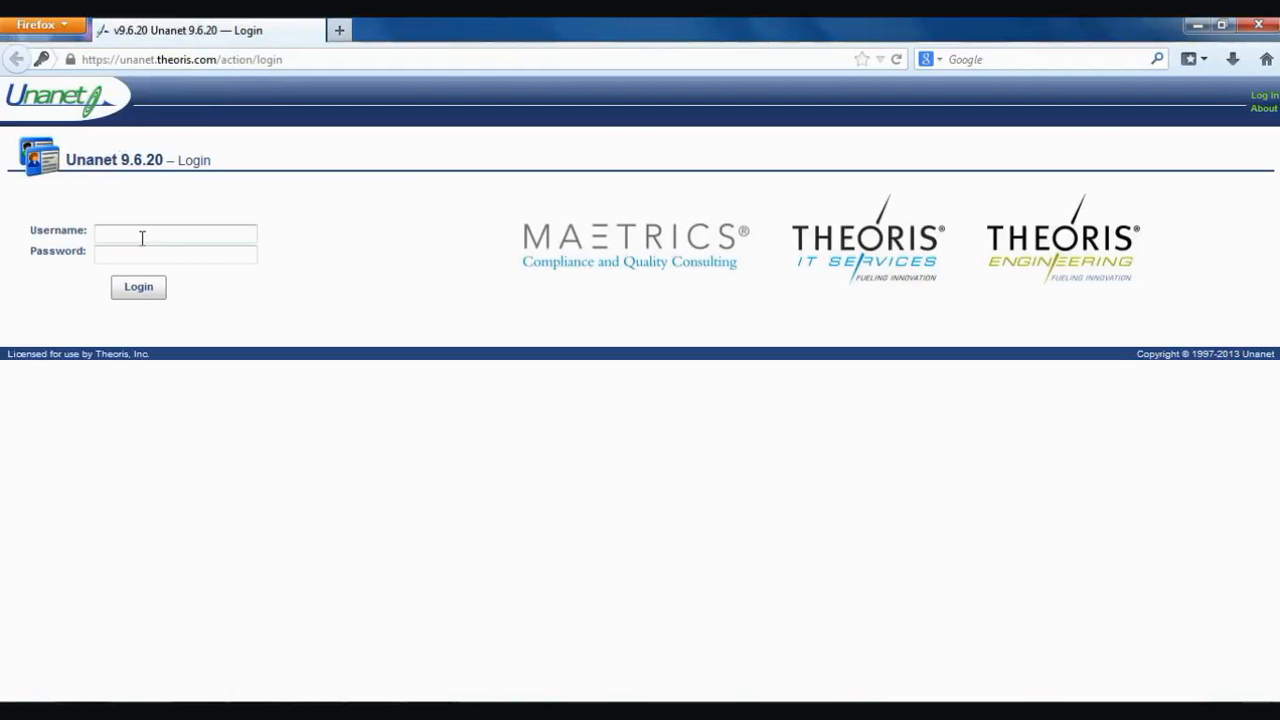
- Log in with the username and account password, then dismiss the browser's remember-password prompt
{"action": "left_click", "coordinate": [126, 254]}
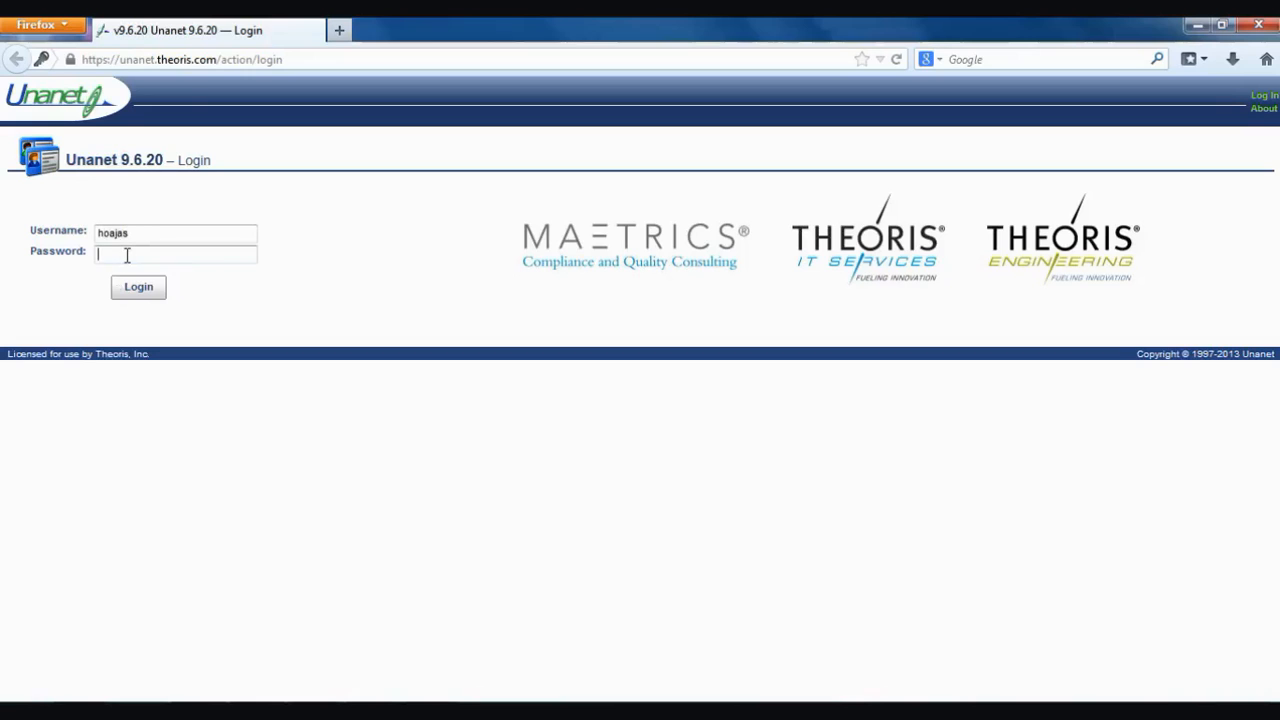
{"action": "type", "text": "•••••••••••"}
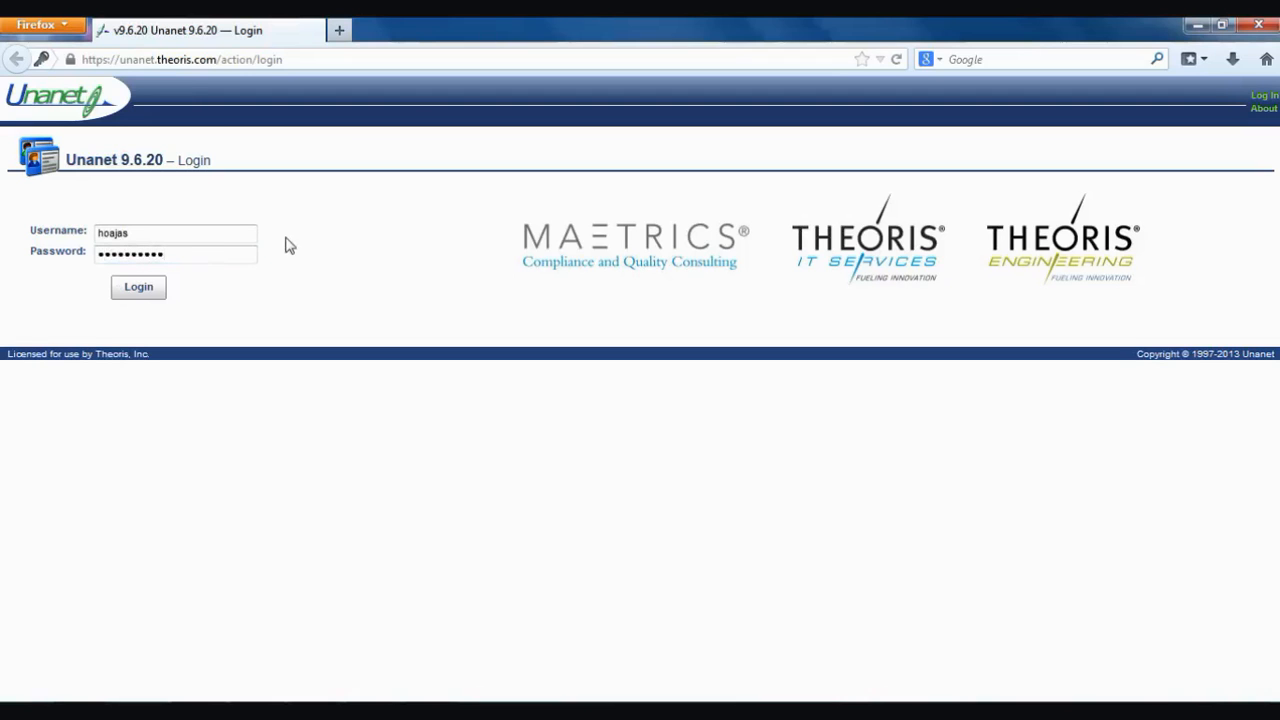
{"action": "left_click", "coordinate": [150, 291]}
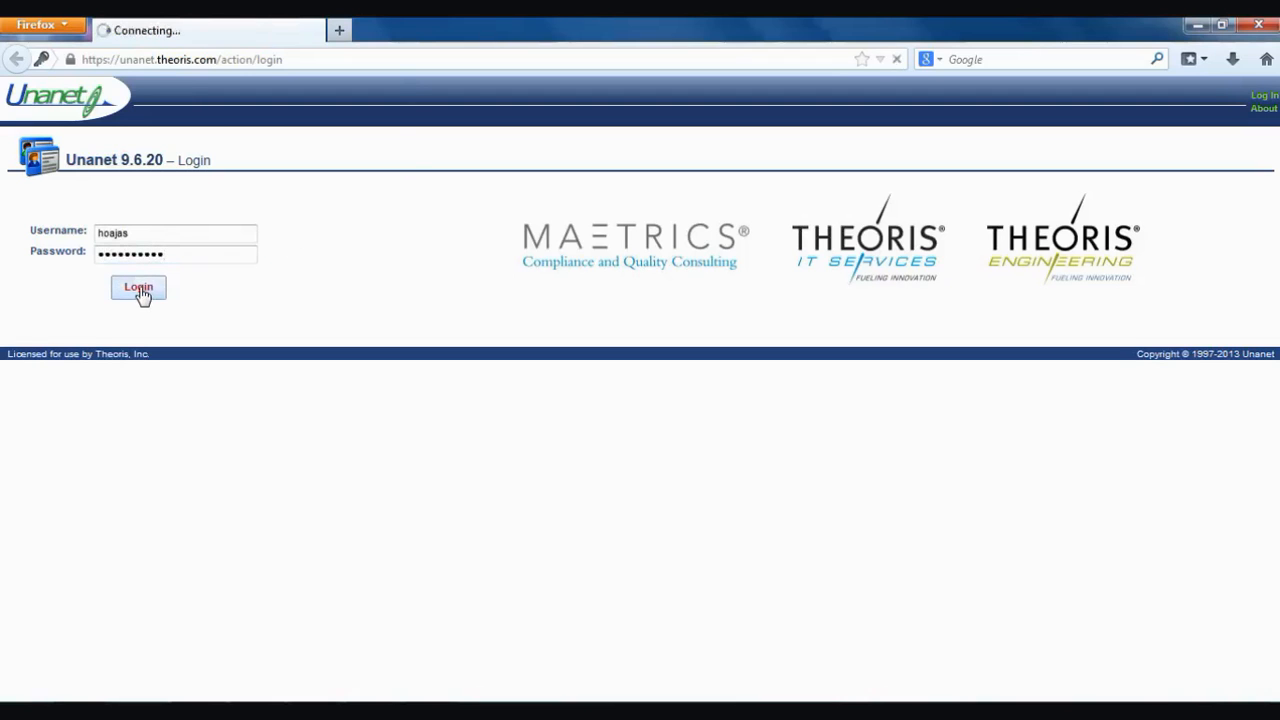
{"action": "left_click", "coordinate": [396, 87]}
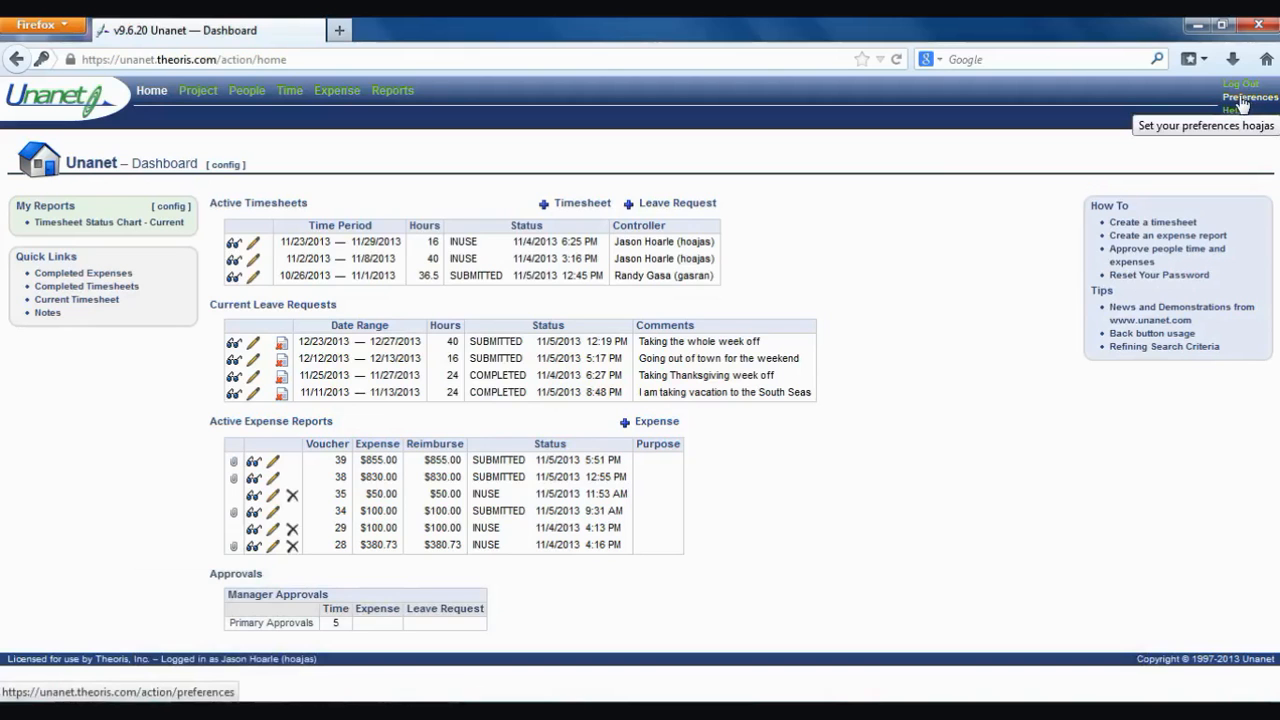
- Open the personal Preferences page from the header
{"action": "left_click", "coordinate": [1242, 100]}
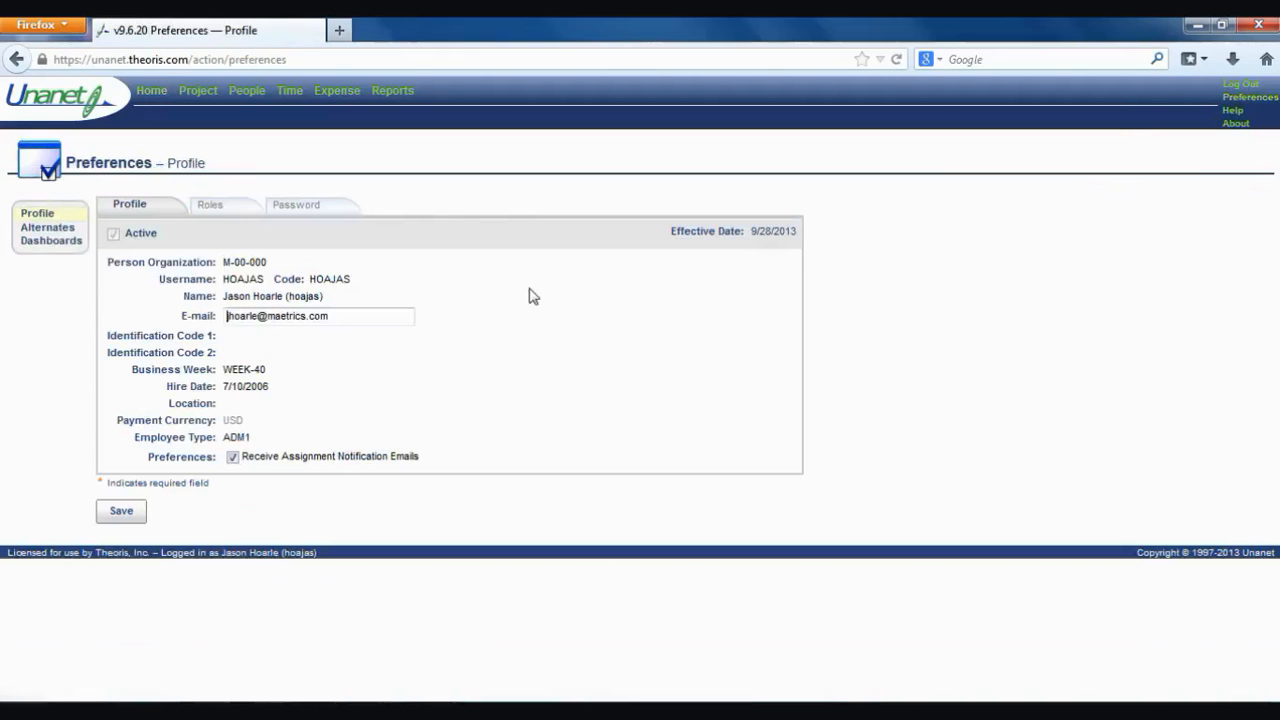
{"action": "left_click", "coordinate": [316, 207]}
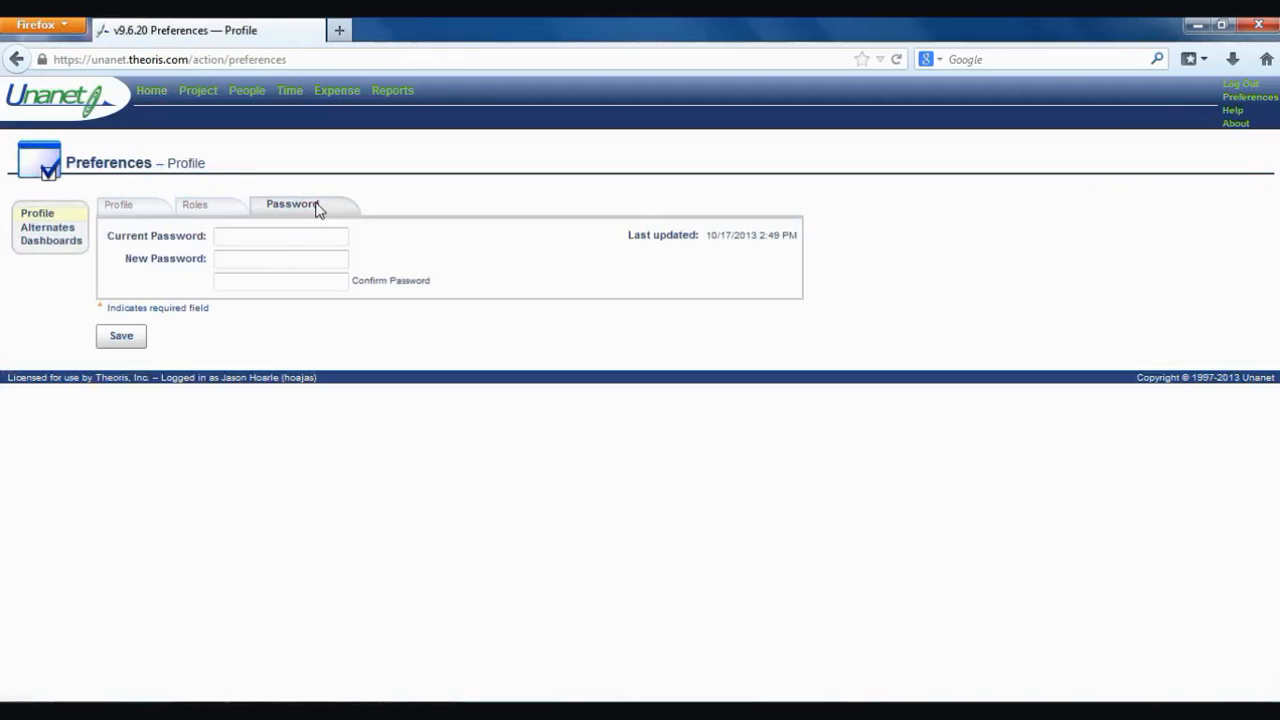
{"action": "left_click", "coordinate": [282, 236]}
{"action": "left_click", "coordinate": [107, 208]}
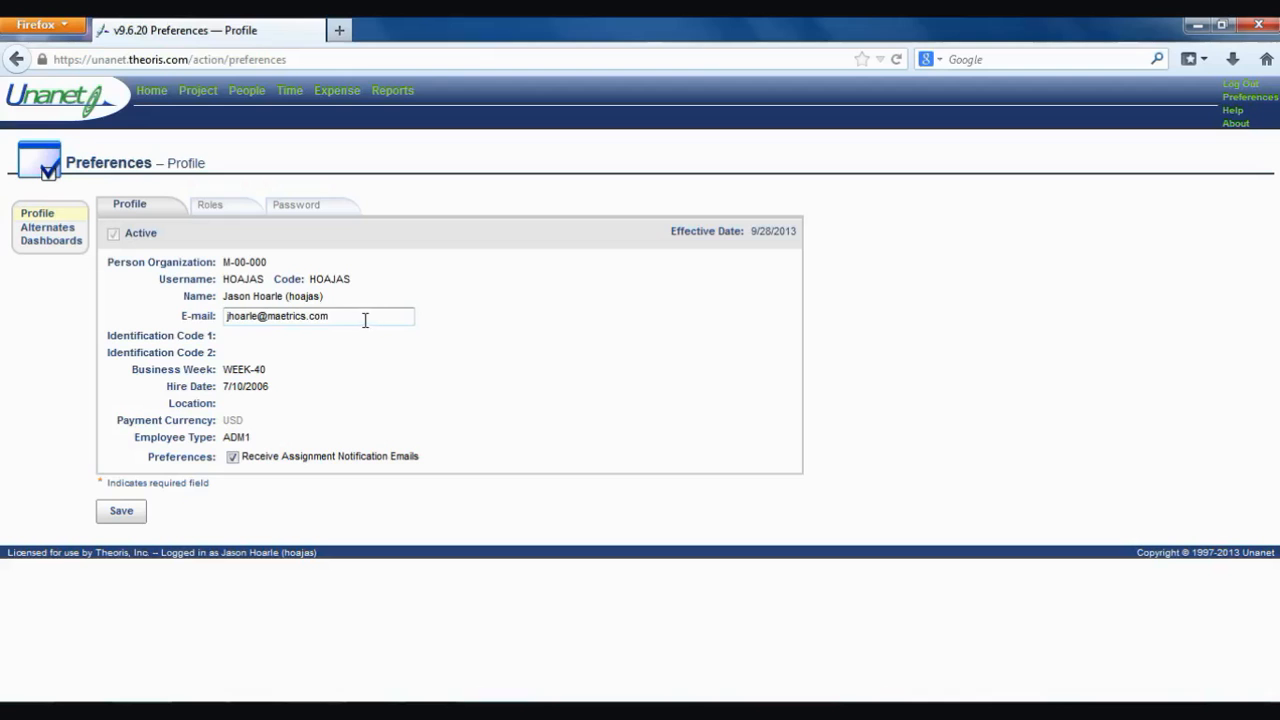
{"action": "left_click_drag", "start_coordinate": [365, 320], "coordinate": [218, 318]}
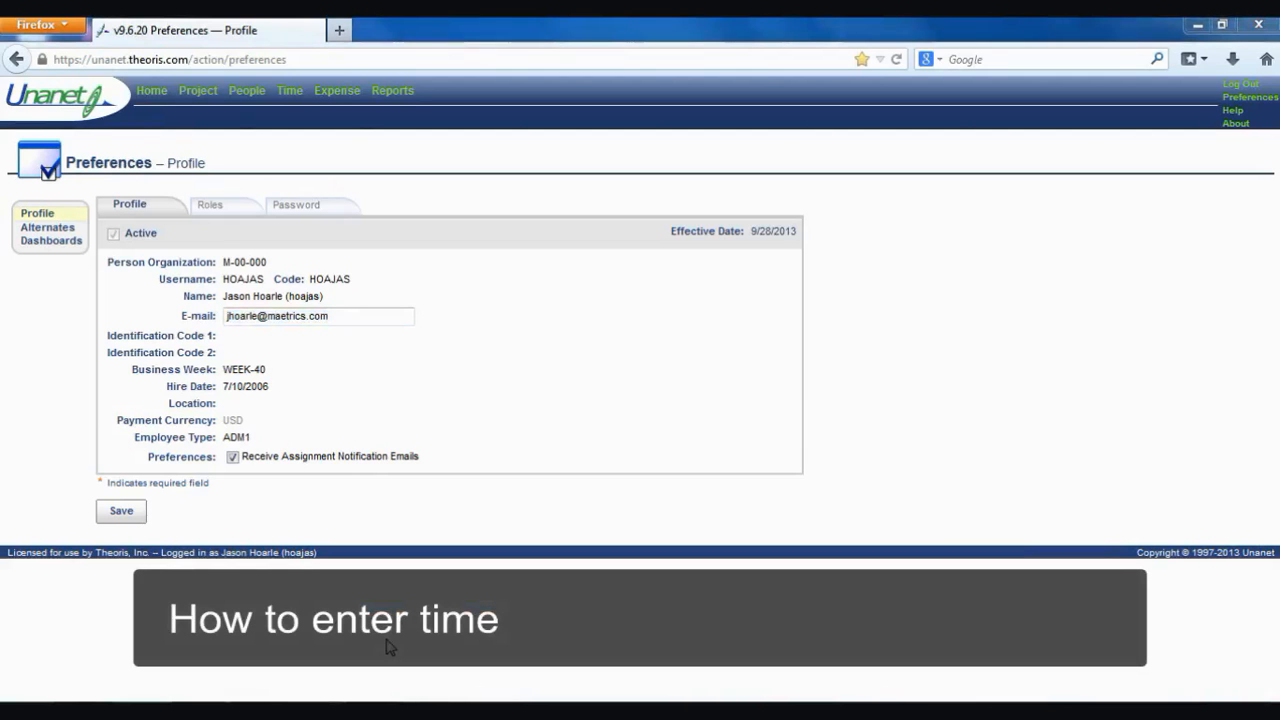
- From the Time Dashboard, start a new timesheet dated 11/6/2013
{"action": "left_click", "coordinate": [290, 92]}
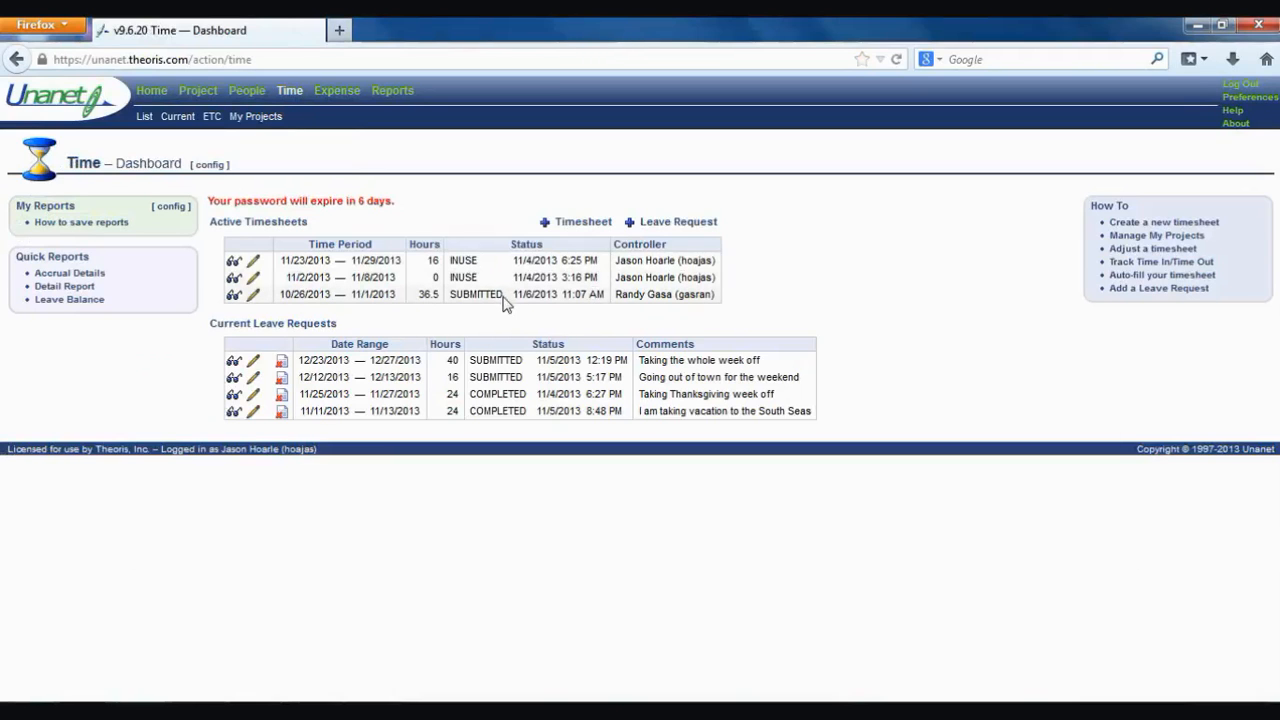
{"action": "left_click", "coordinate": [580, 224]}
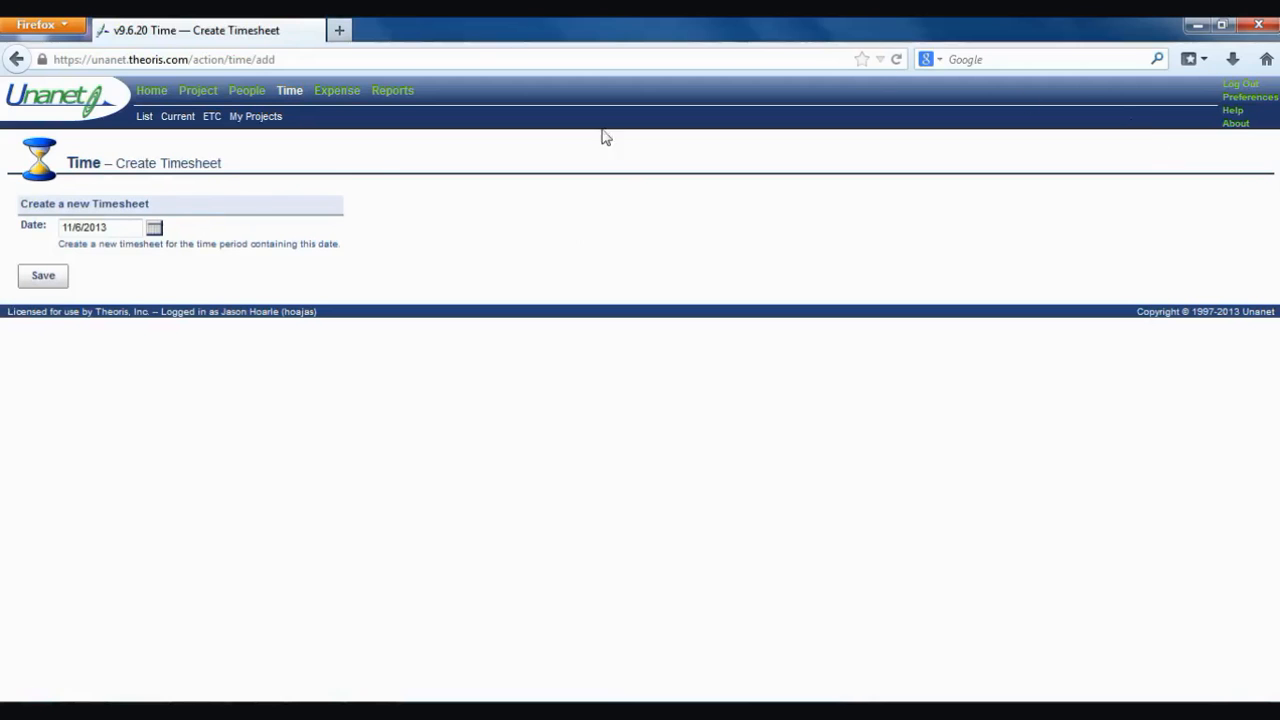
- Keep the date 11/6/2013 and save to create the 11/2–11/8/2013 timesheet
{"action": "left_click", "coordinate": [108, 228]}
{"action": "double_click", "coordinate": [108, 228]}
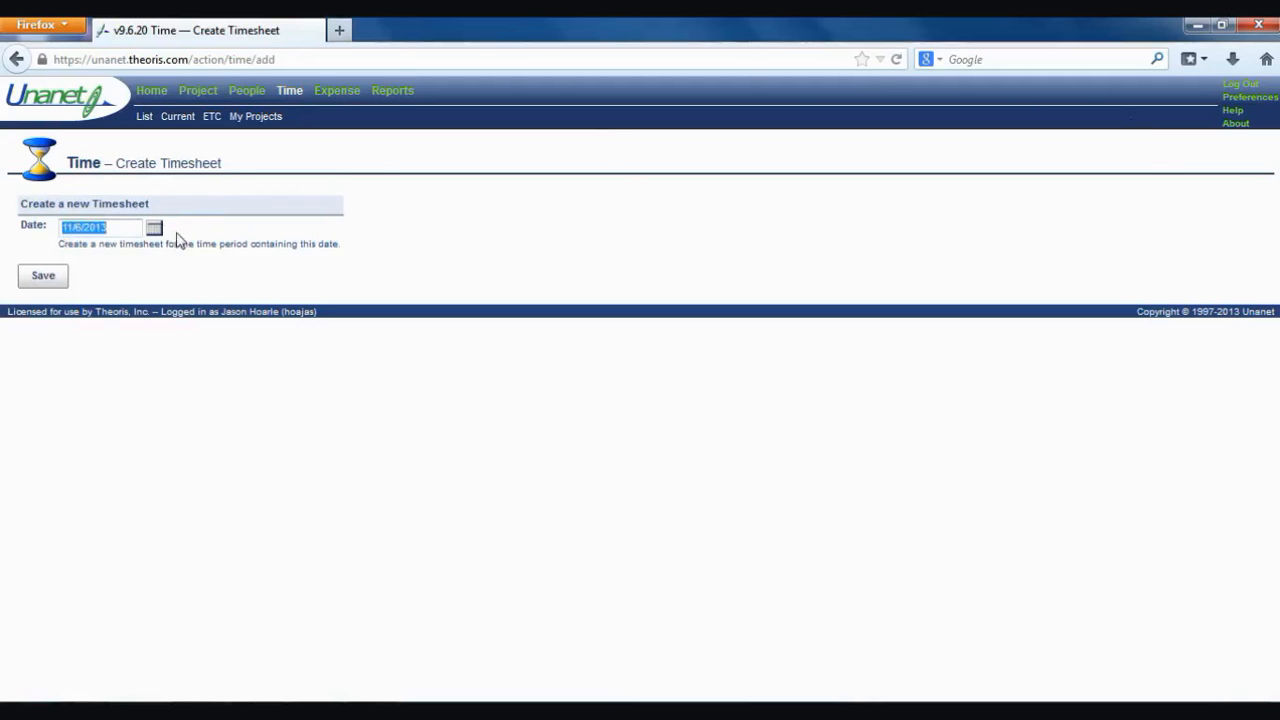
{"action": "left_click", "coordinate": [153, 232]}
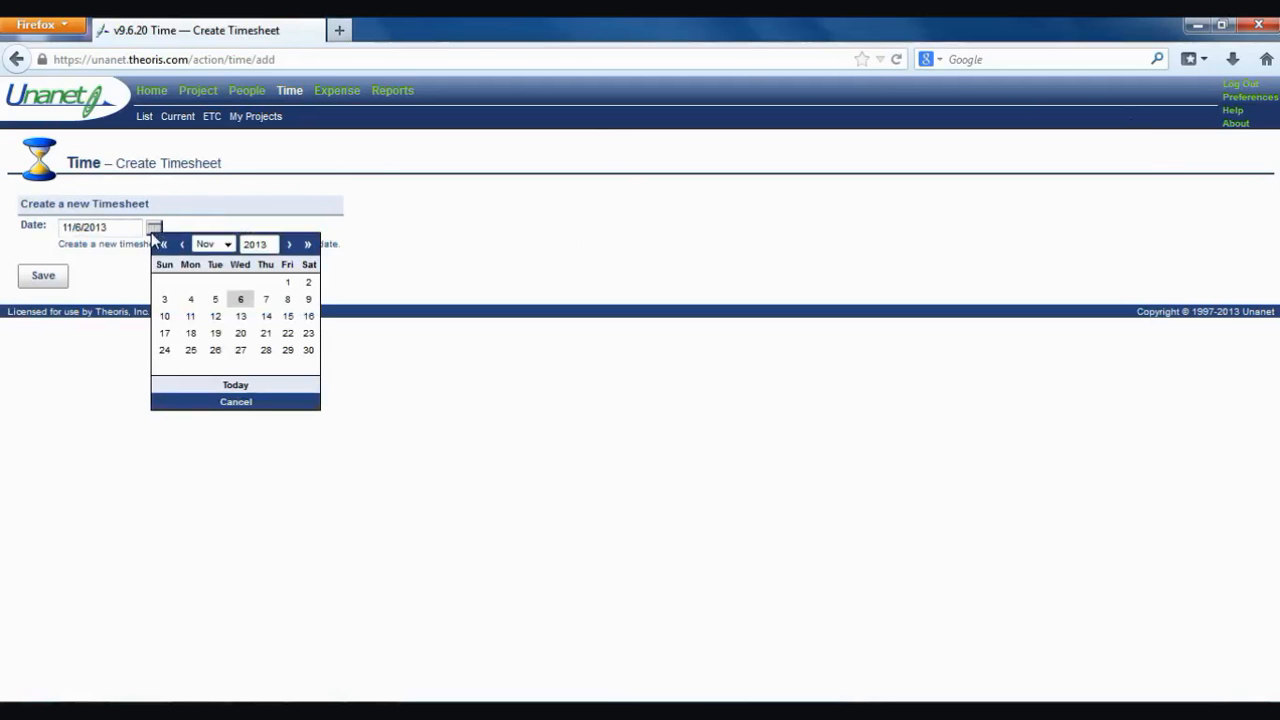
{"action": "left_click", "coordinate": [114, 227]}
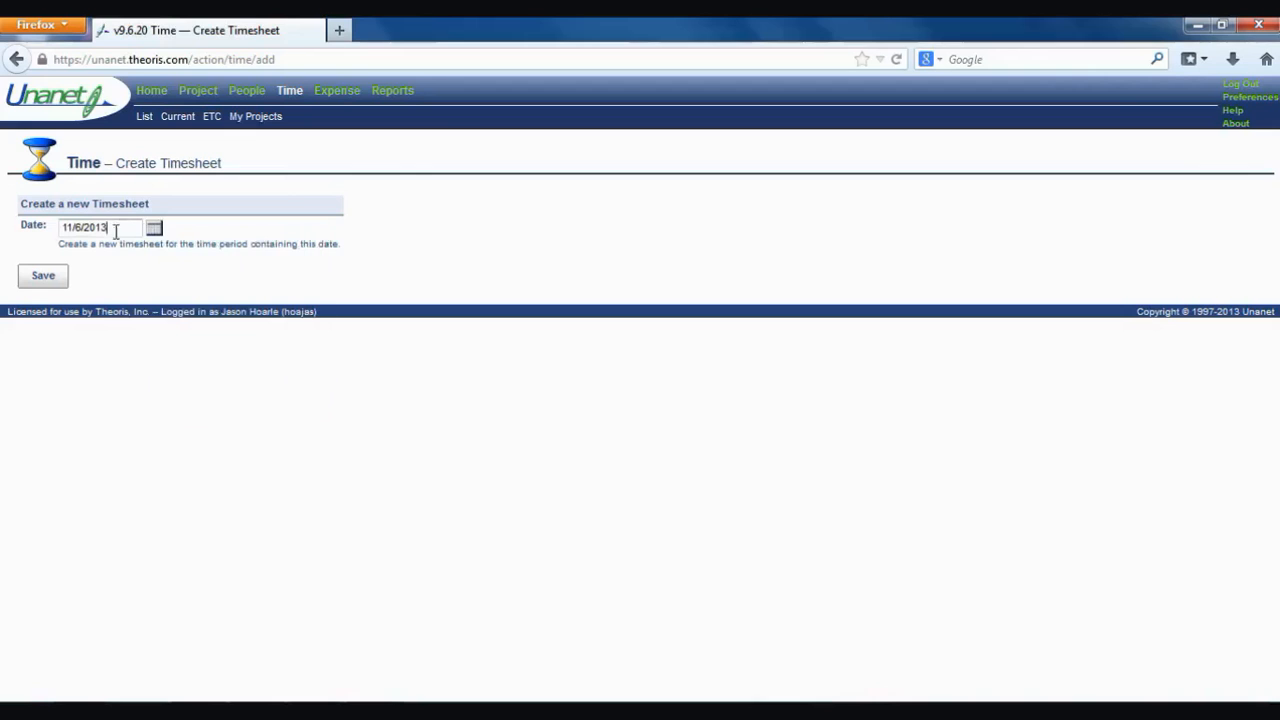
{"action": "left_click", "coordinate": [45, 275]}
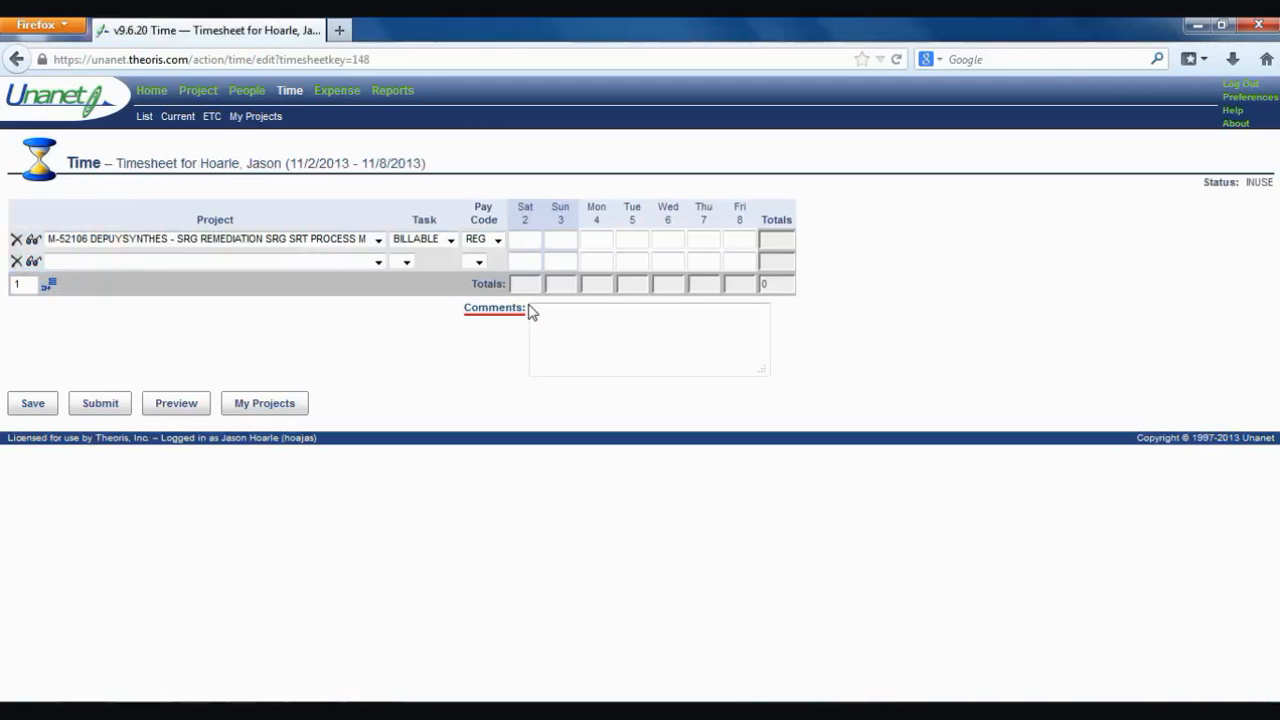
- Keep project M-52106 on the billable row and enter 8 hours each on Mon 4 and Tue 5
{"action": "left_click", "coordinate": [378, 240]}
{"action": "left_click", "coordinate": [380, 246]}
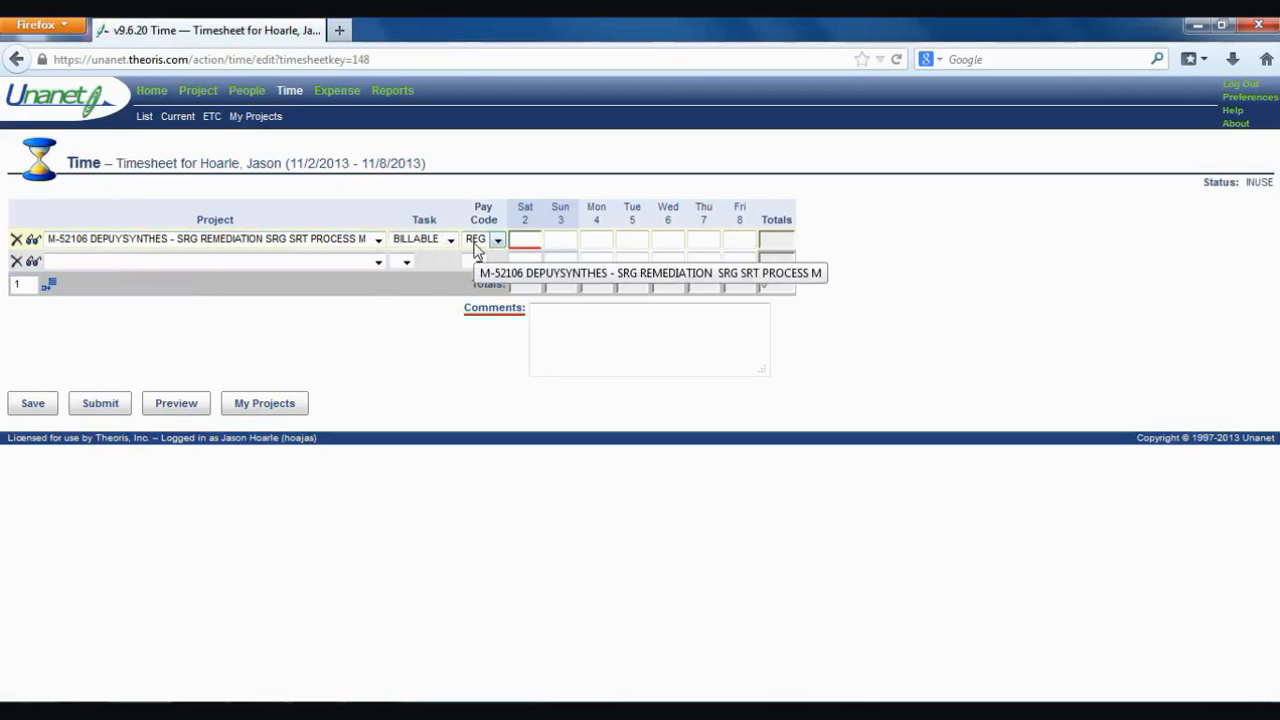
{"action": "left_click", "coordinate": [600, 238]}
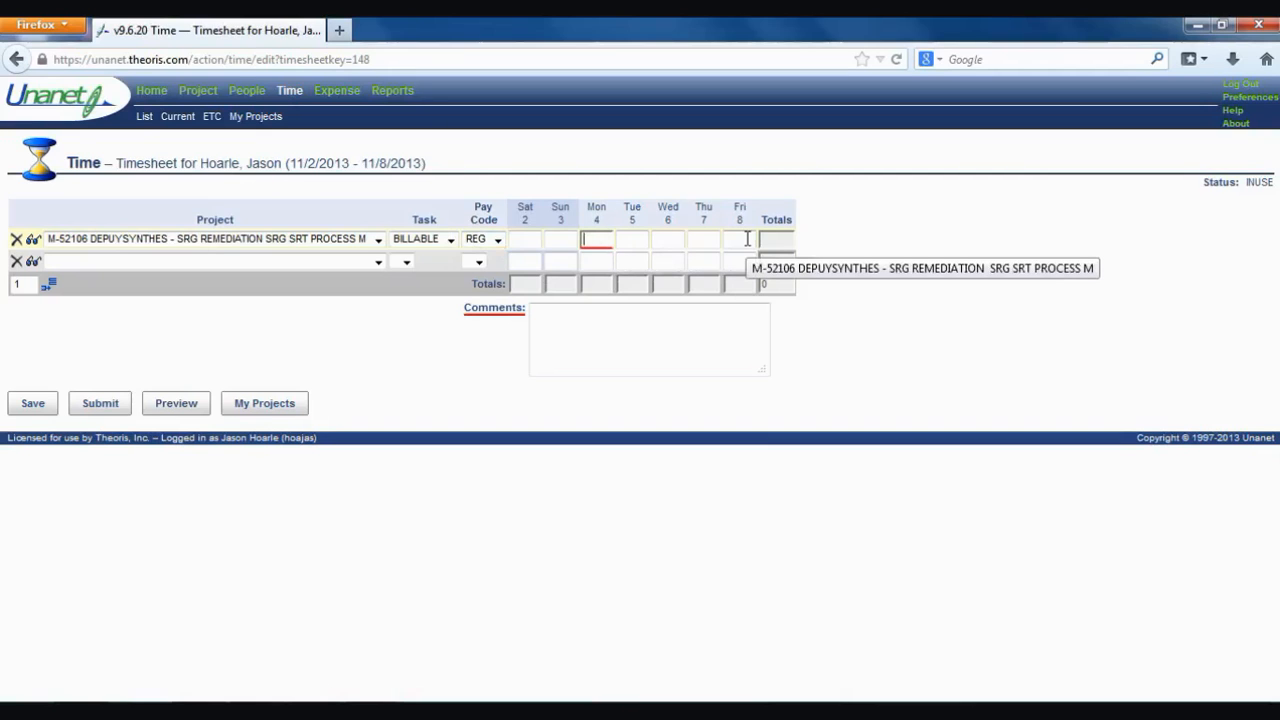
{"action": "type", "text": "8"}
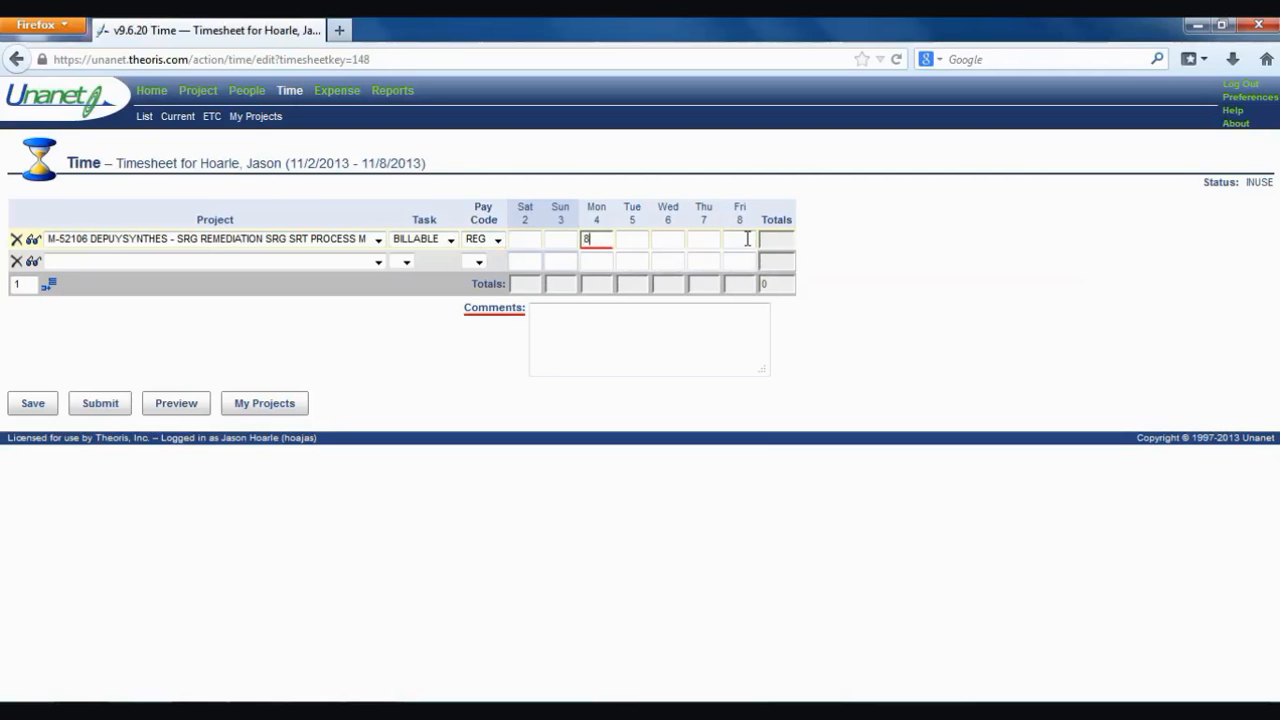
{"action": "left_click", "coordinate": [625, 239]}
{"action": "type", "text": "8"}
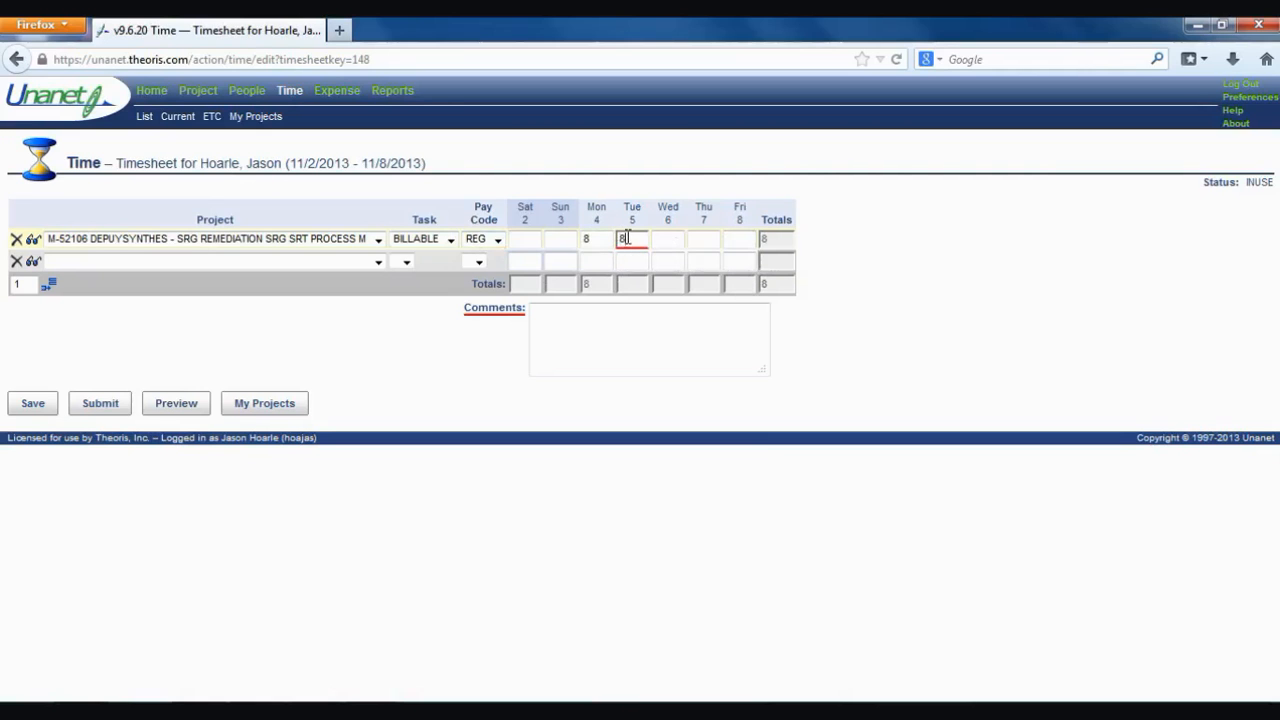
{"action": "left_click", "coordinate": [670, 238]}
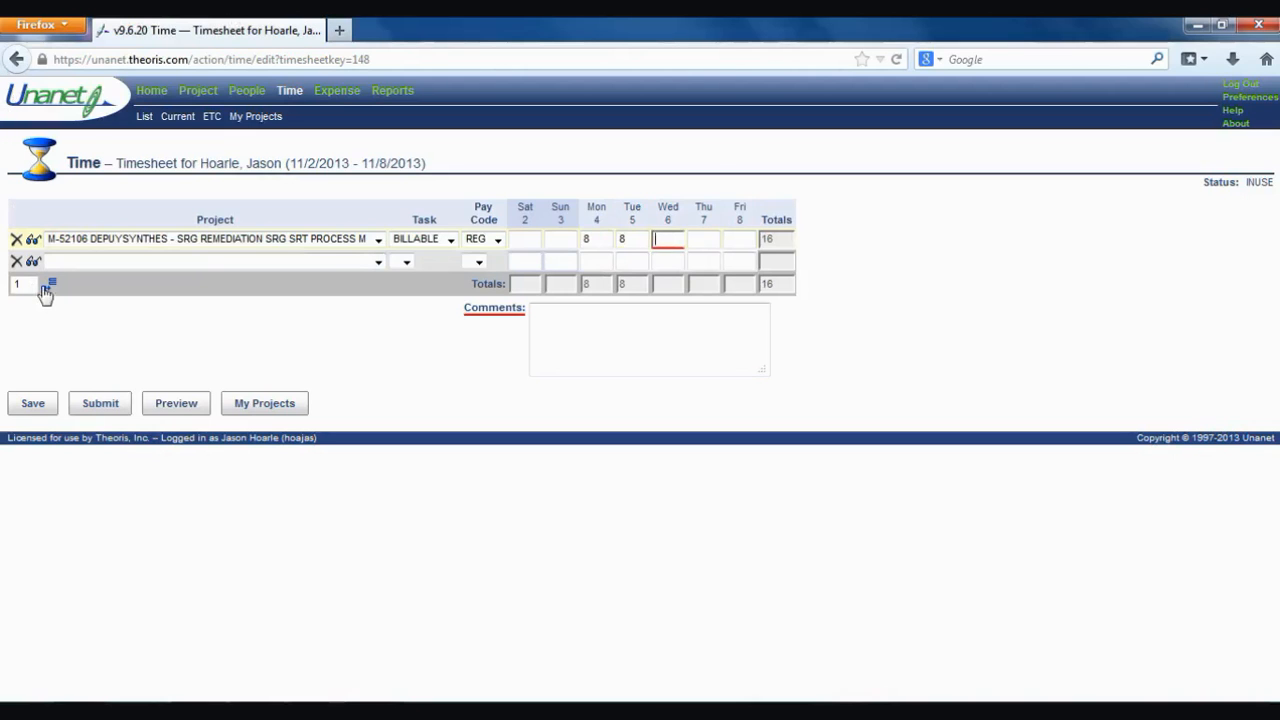
- Add a second timesheet row with project ADMINISTRATIVE TIME
{"action": "left_click", "coordinate": [47, 288]}
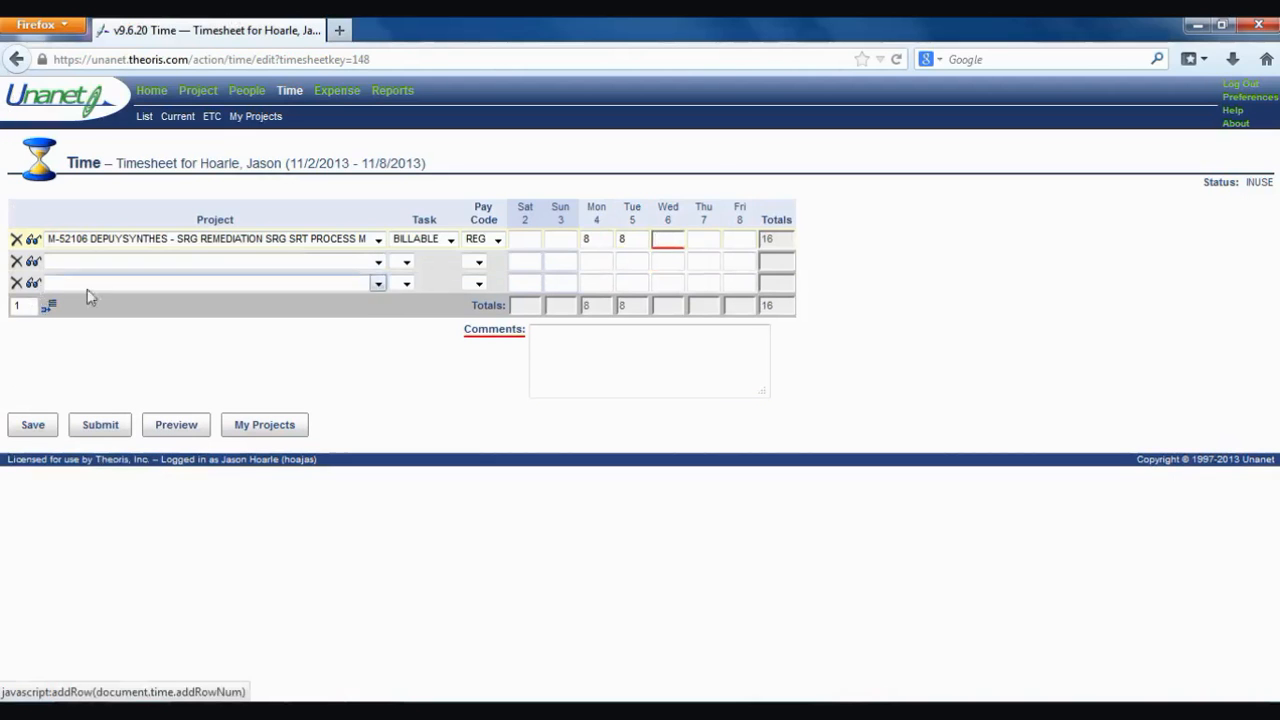
{"action": "left_click", "coordinate": [378, 262]}
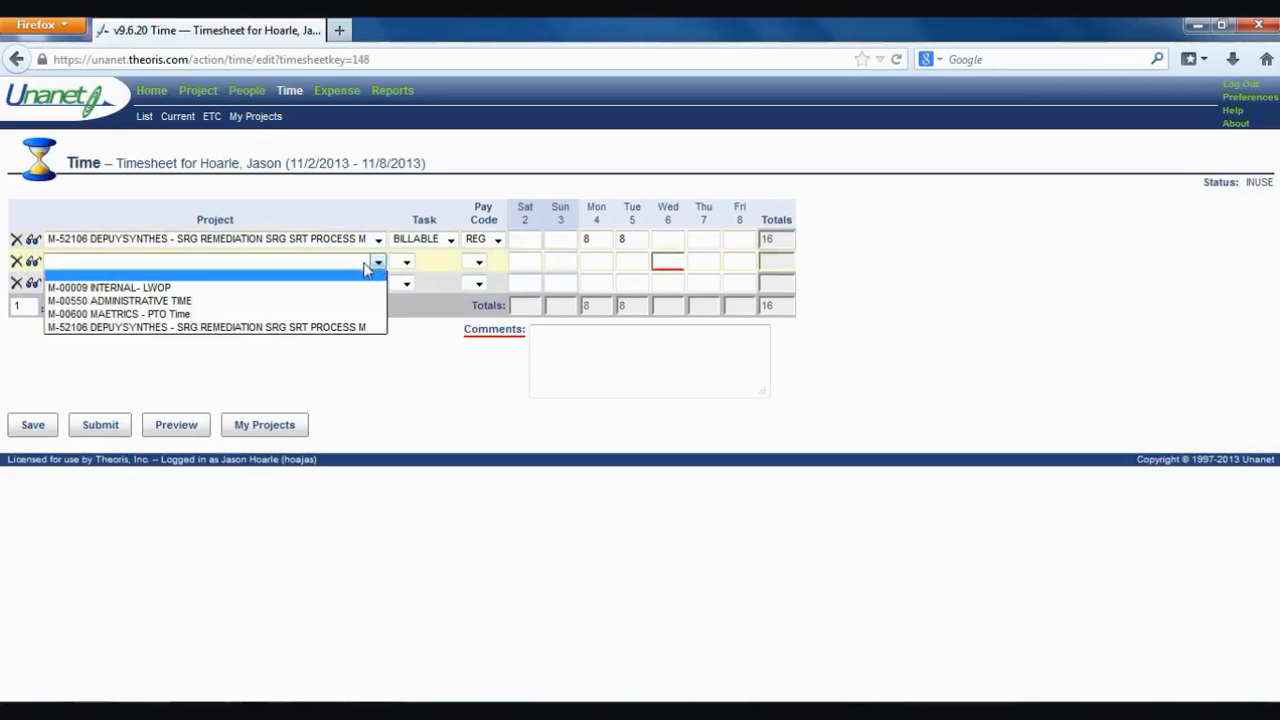
{"action": "left_click", "coordinate": [357, 302]}
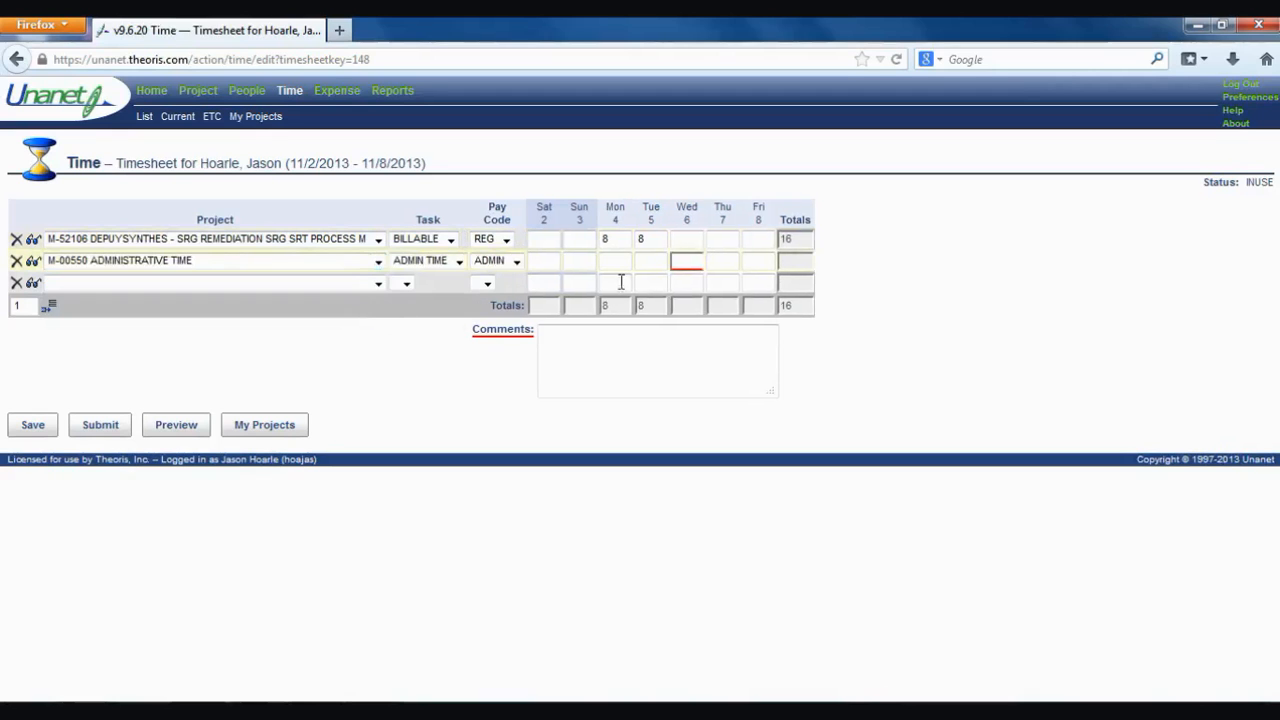
- Enter 2 admin hours on Wednesday with the note 'training', and 8 on Thursday
{"action": "left_click", "coordinate": [692, 262]}
{"action": "type", "text": "2"}
{"action": "left_click", "coordinate": [604, 350]}
{"action": "type", "text": "training"}
{"action": "left_click", "coordinate": [732, 261]}
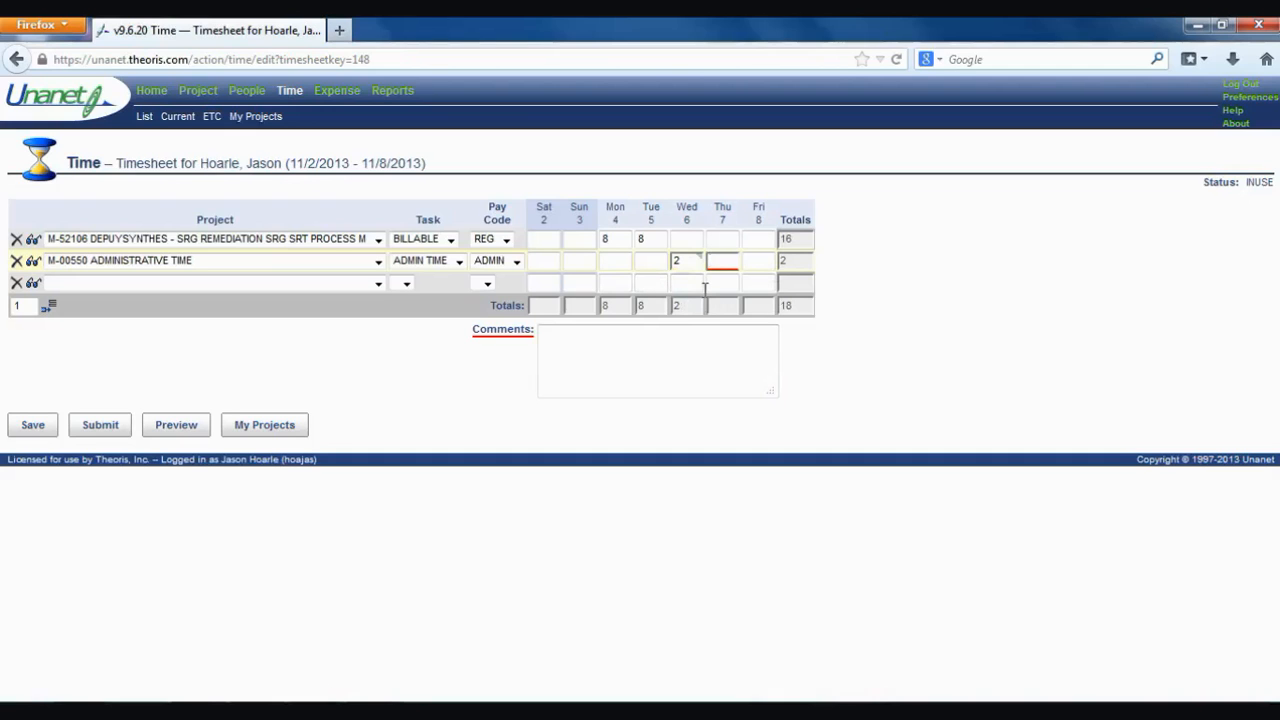
{"action": "type", "text": "8"}
- Save the timesheet, acknowledge the no-advance-time alert, and open the third row's project list
{"action": "left_click", "coordinate": [37, 427]}
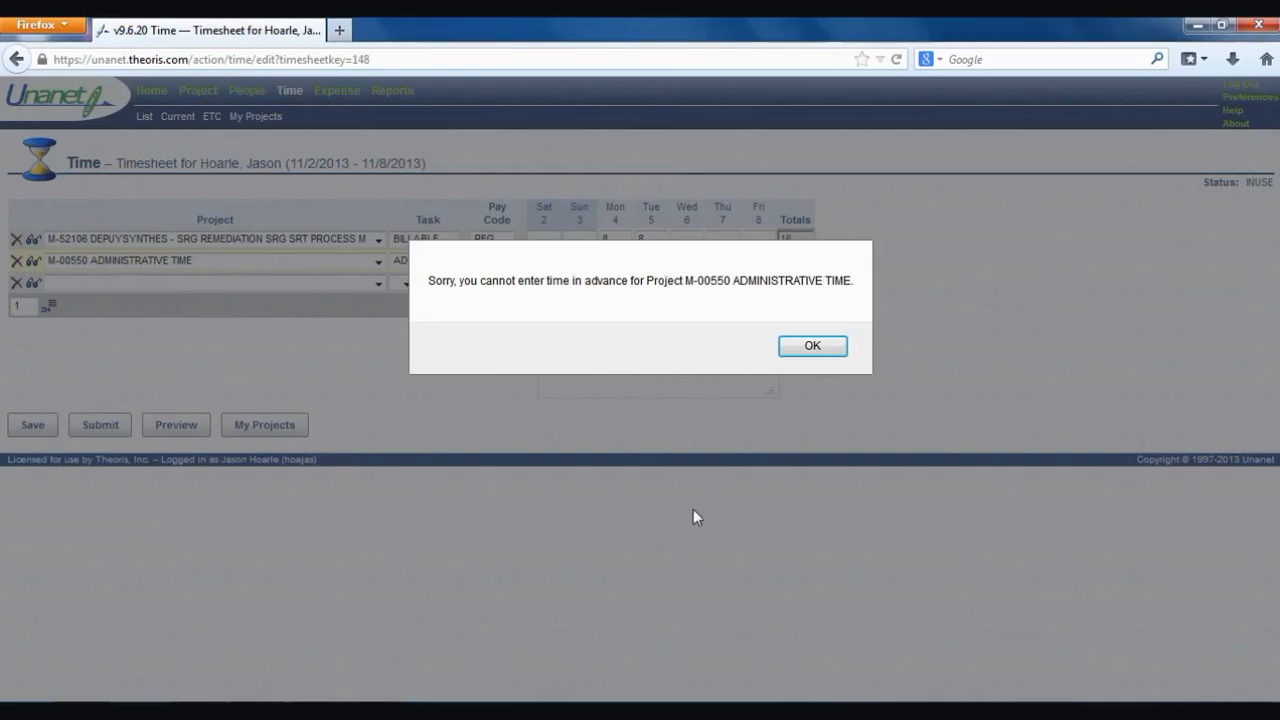
{"action": "left_click", "coordinate": [813, 346]}
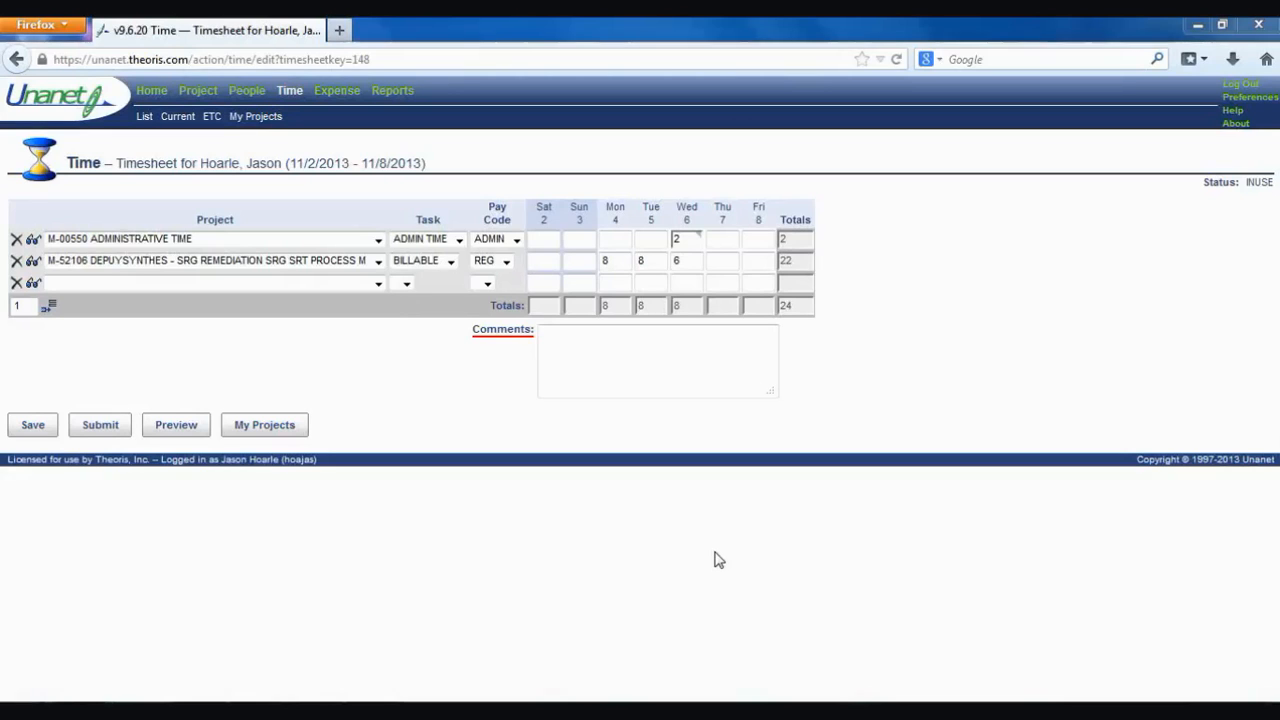
{"action": "left_click", "coordinate": [377, 284]}
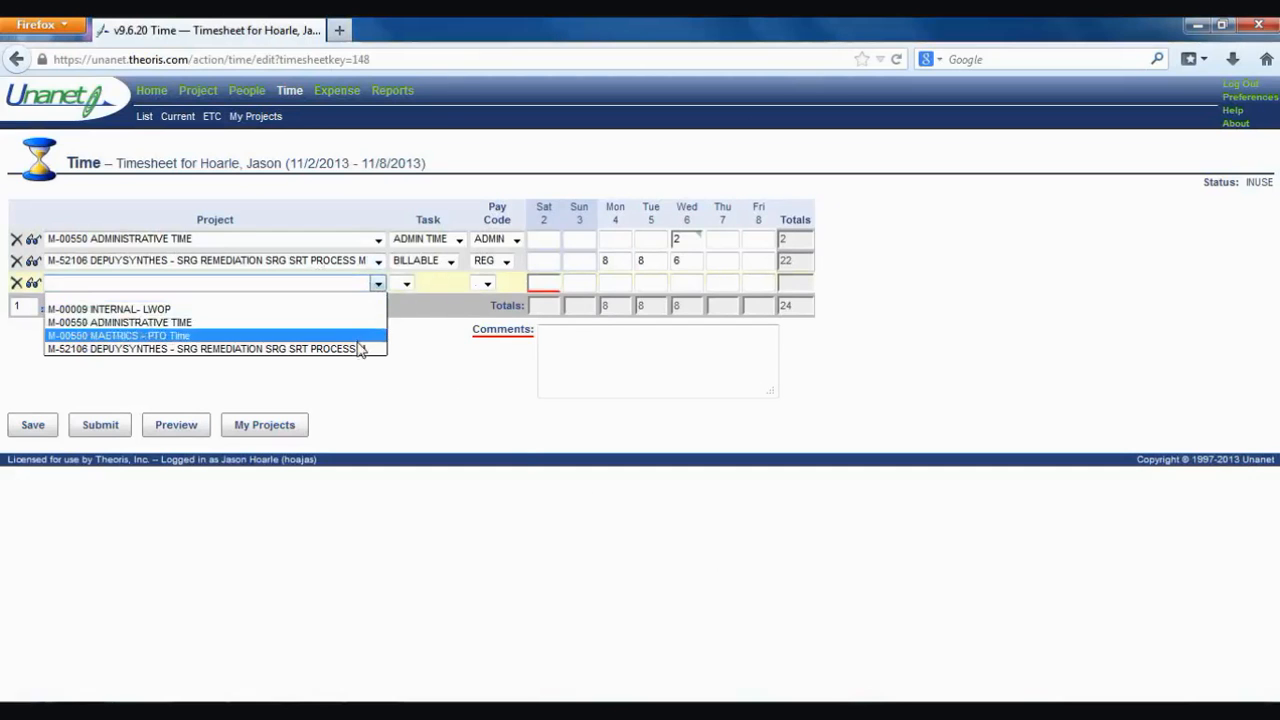
- Set the third row's project to PTO Time, switch it to LWOP, and save the timesheet
{"action": "left_click", "coordinate": [360, 337]}
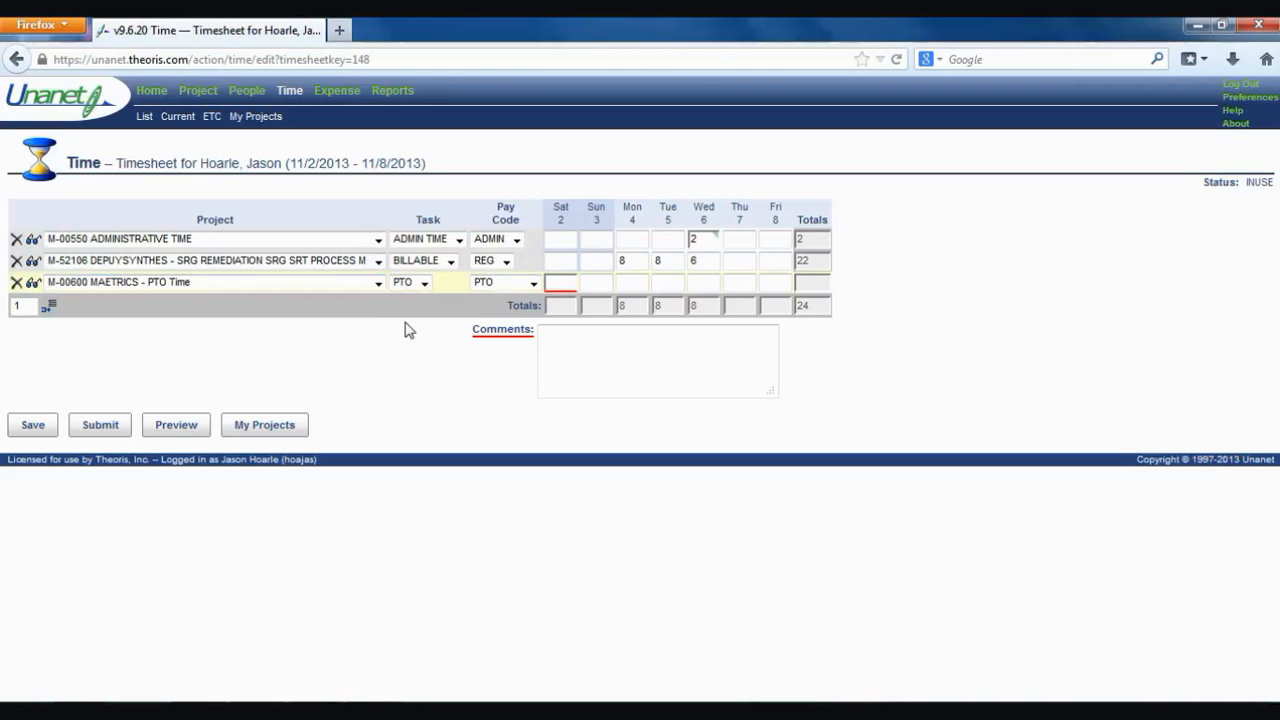
{"action": "left_click", "coordinate": [379, 284]}
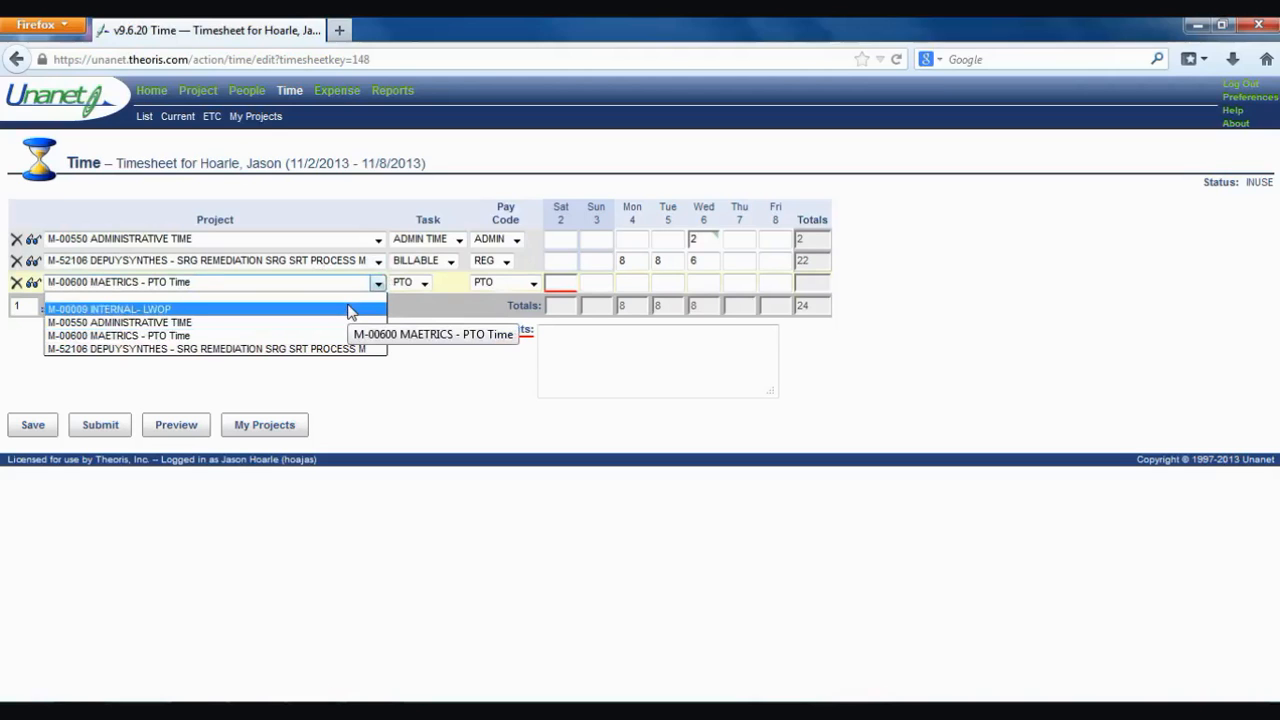
{"action": "left_click", "coordinate": [349, 310]}
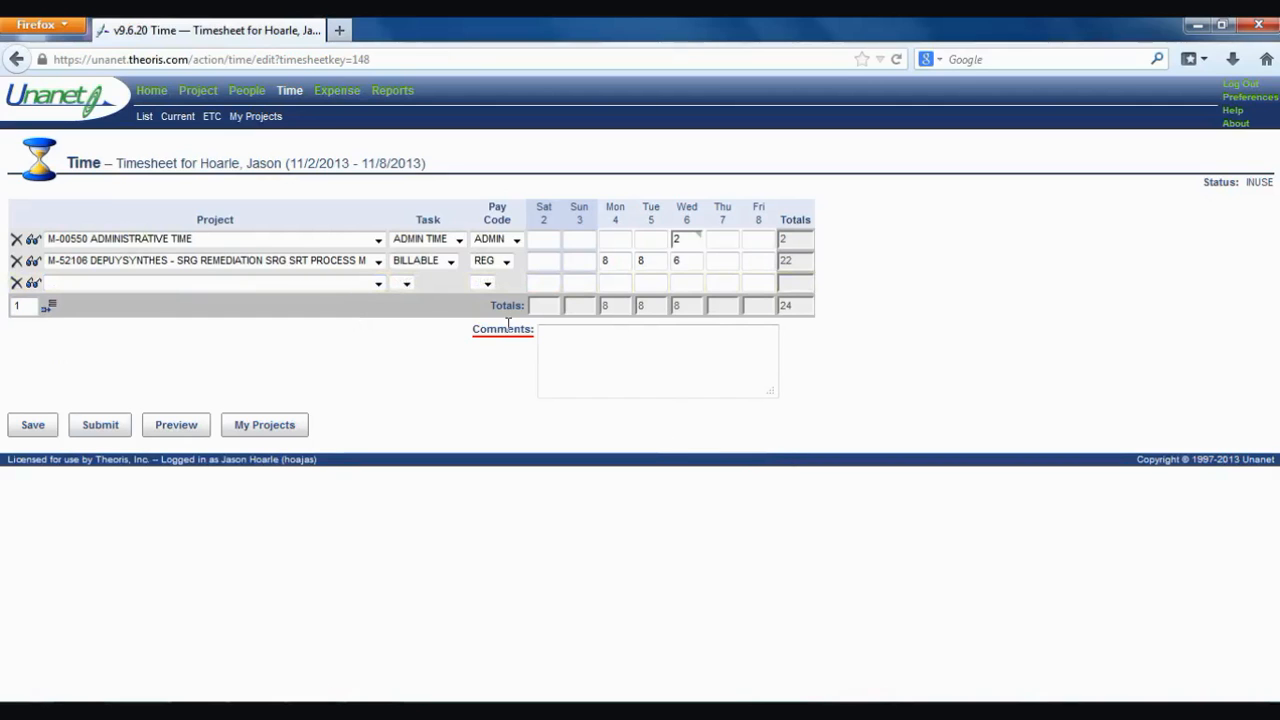
{"action": "left_click", "coordinate": [33, 425]}
- Open the 11/2–11/8/2013 timesheet from the Time Dashboard, then return to the dashboard
{"action": "left_click", "coordinate": [291, 91]}
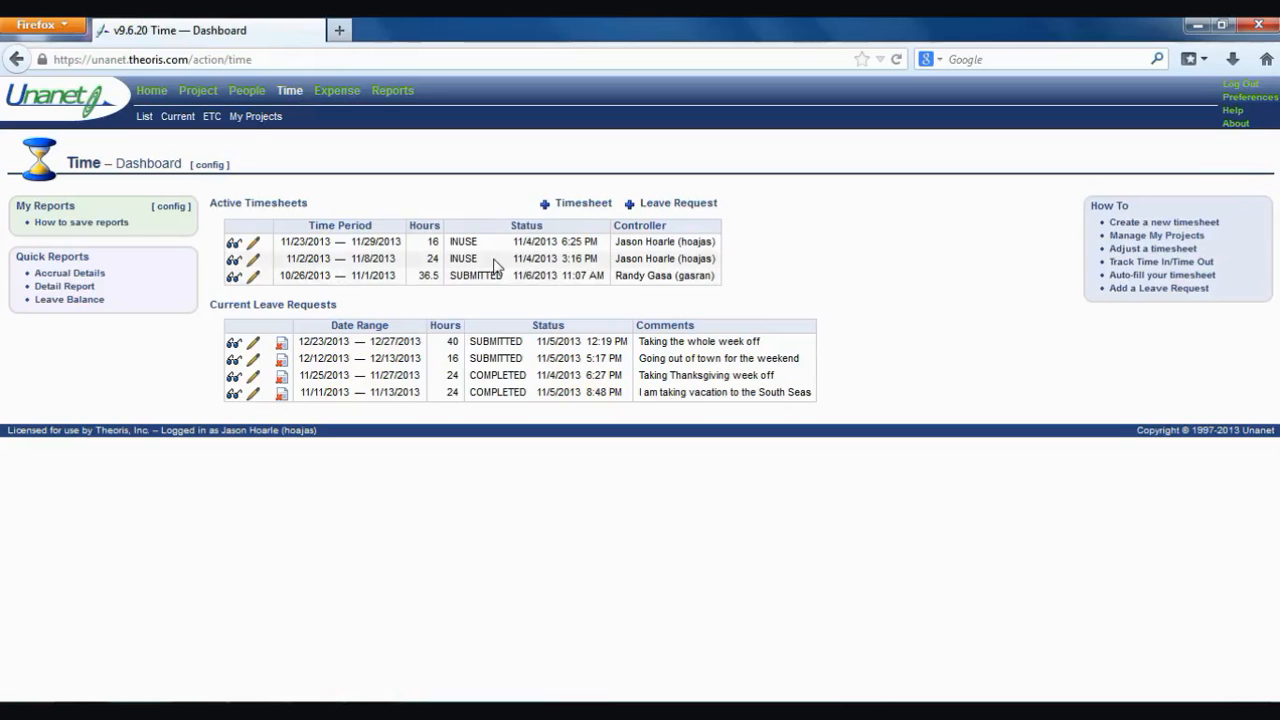
{"action": "left_click", "coordinate": [254, 262]}
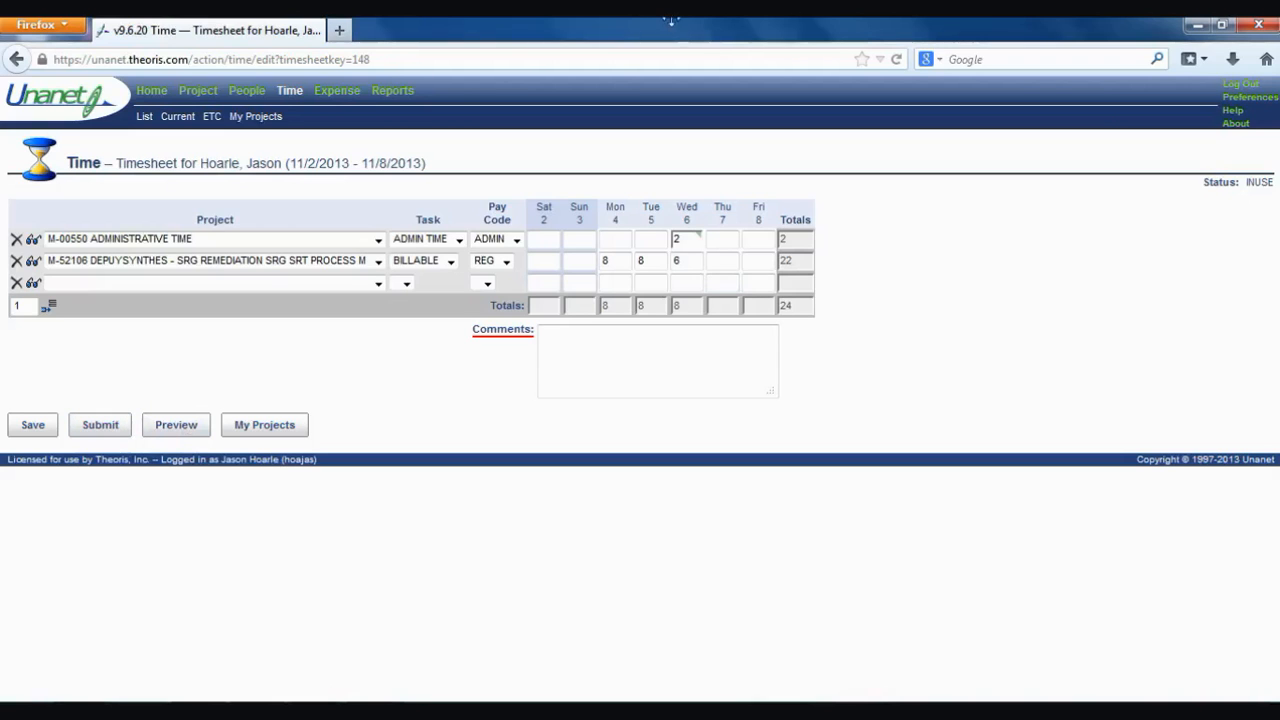
{"action": "left_click", "coordinate": [303, 92]}
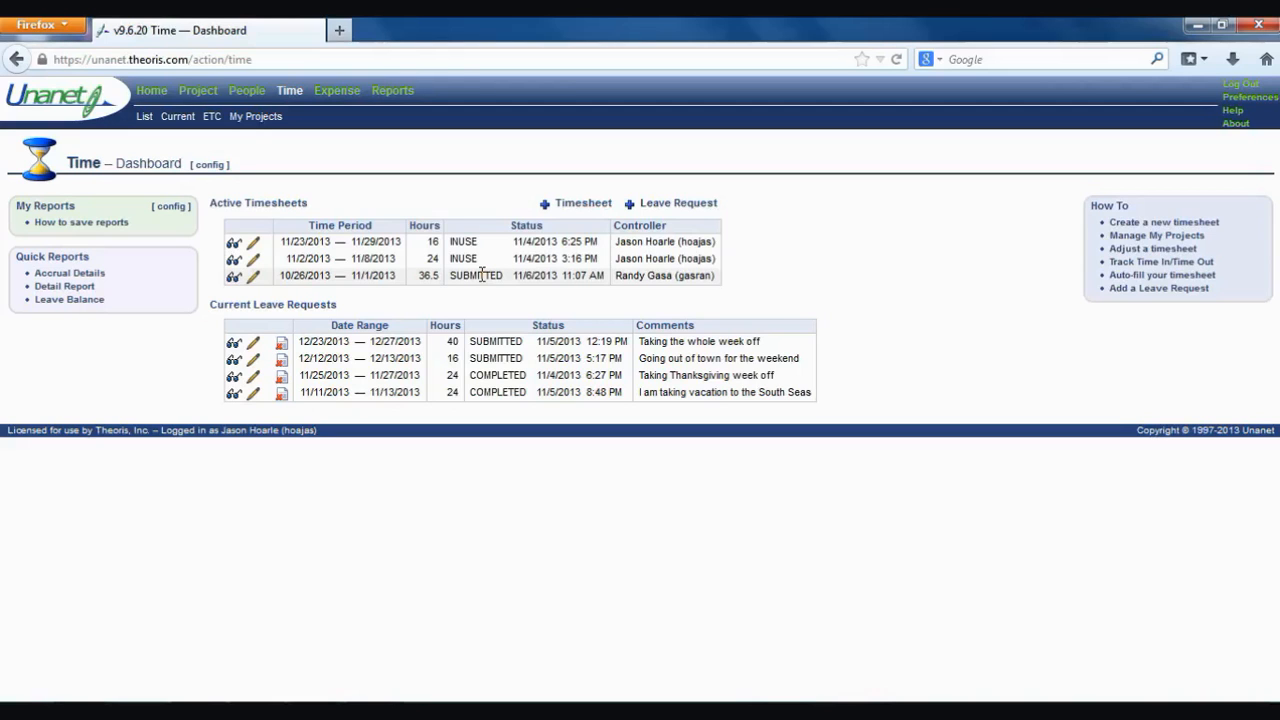
- Try editing the submitted 10/26/2013 timesheet and cancel the warning
{"action": "left_click", "coordinate": [253, 277]}
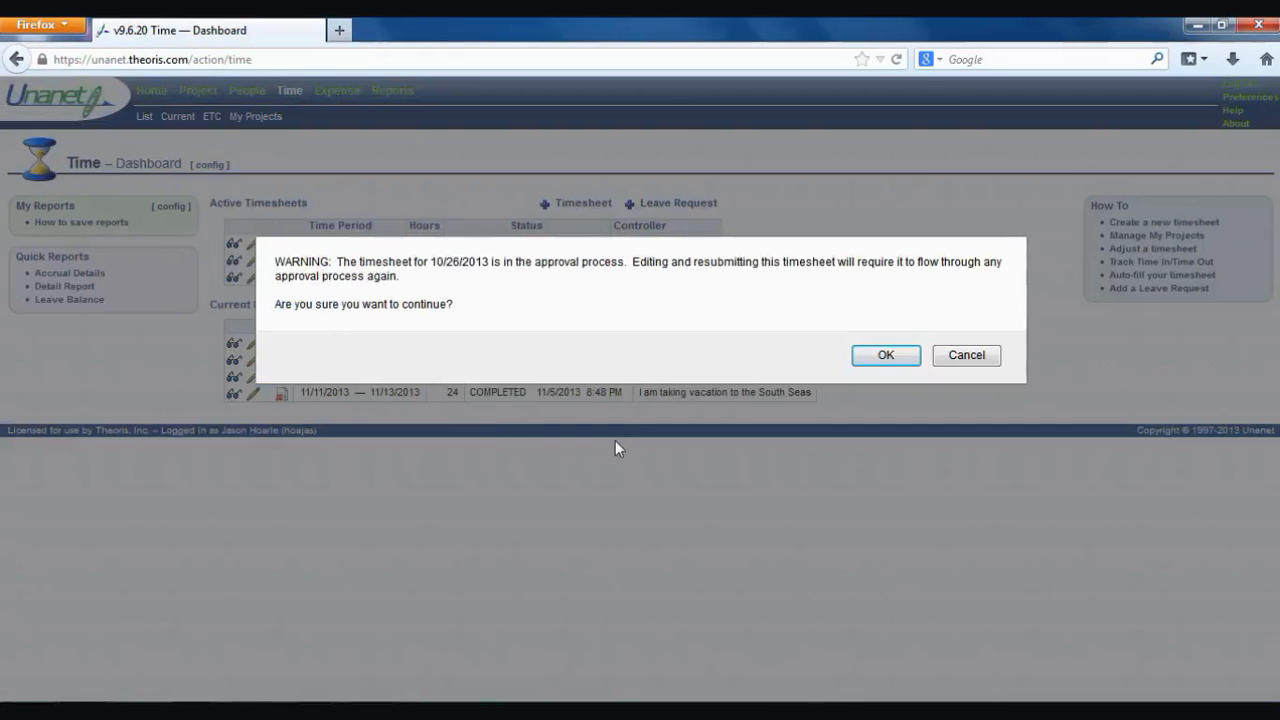
{"action": "left_click", "coordinate": [966, 358]}
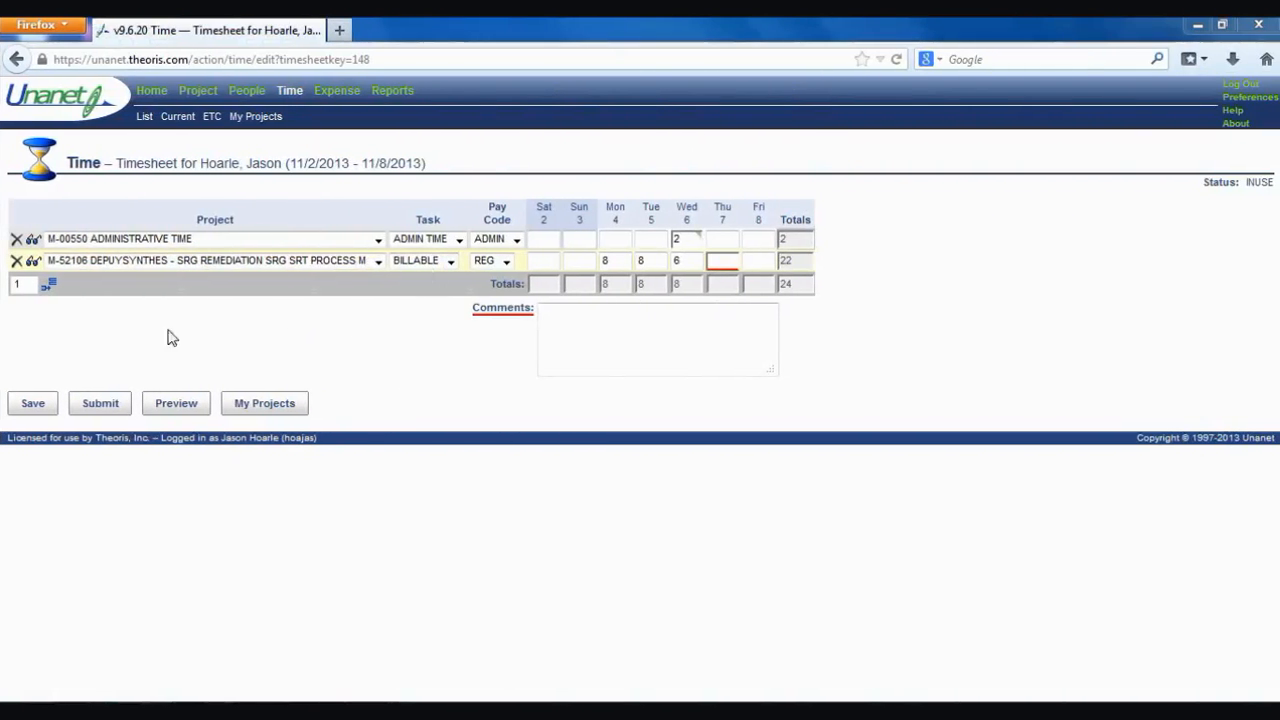
- Add an M-00600 MAETRICS - PTO Time row with pay code CASHOUT and 24 Thursday hours, then save
{"action": "left_click", "coordinate": [47, 287]}
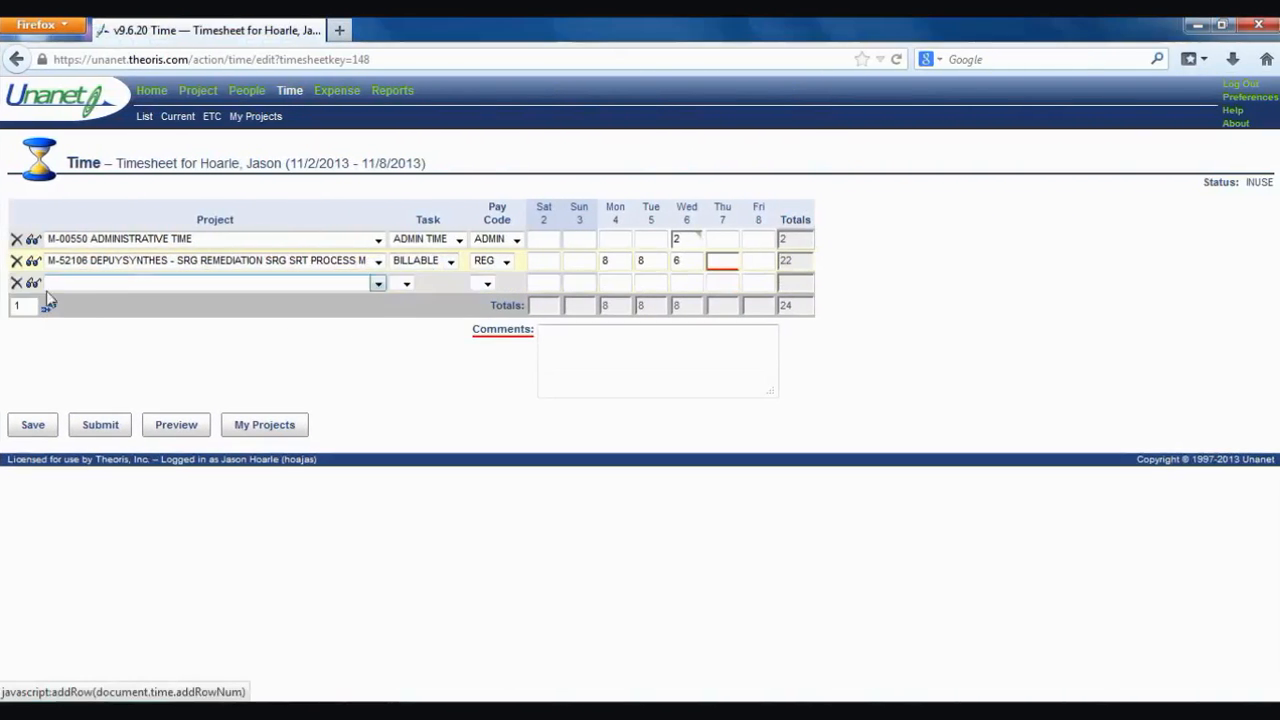
{"action": "left_click", "coordinate": [380, 285]}
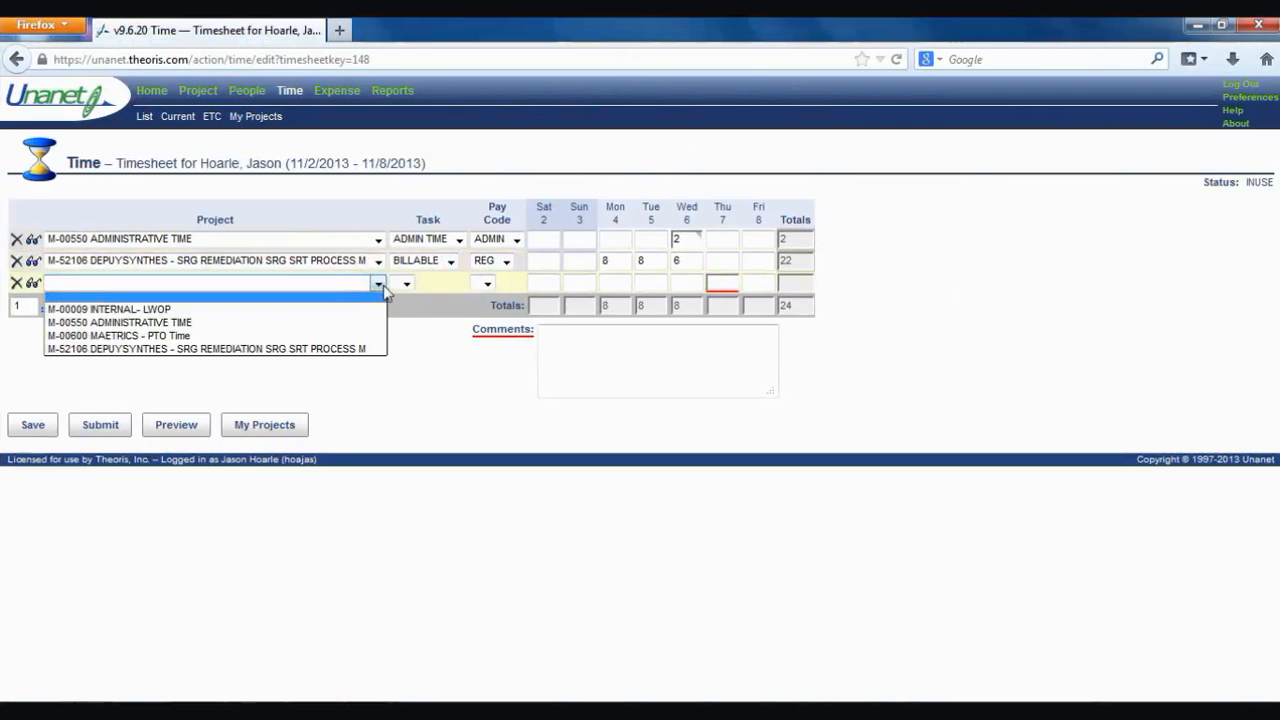
{"action": "left_click", "coordinate": [330, 336]}
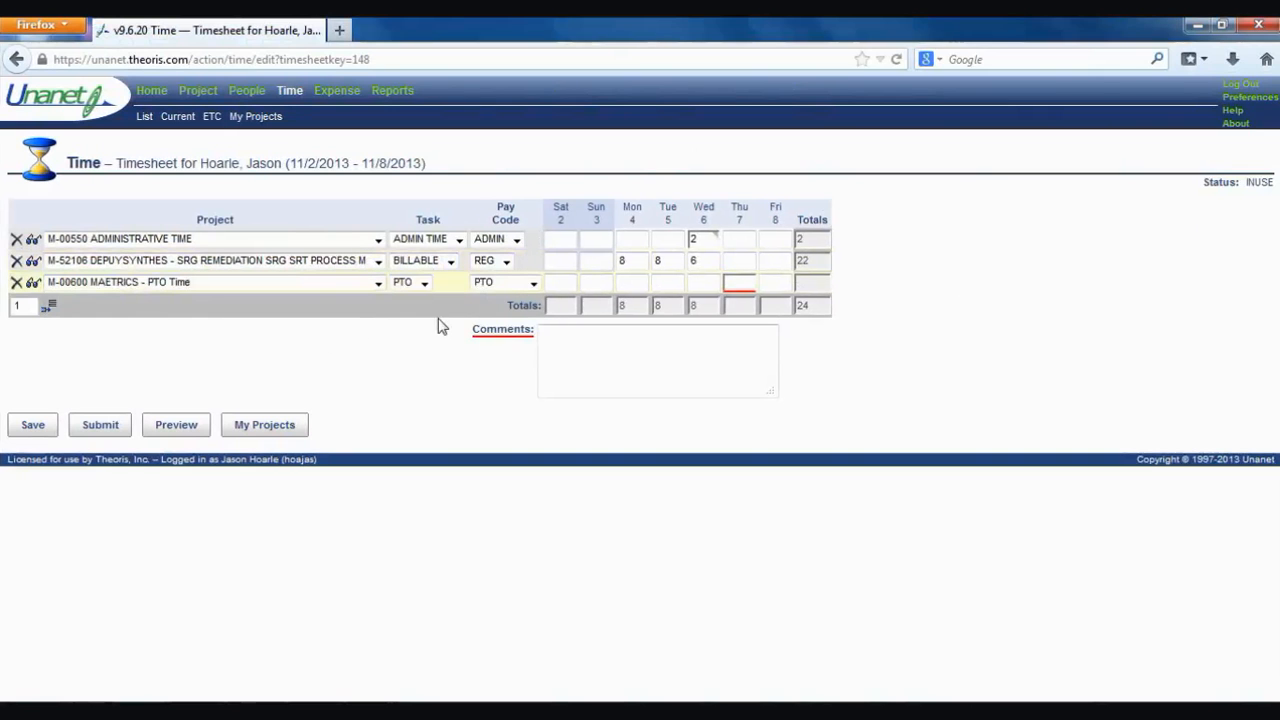
{"action": "left_click", "coordinate": [535, 285]}
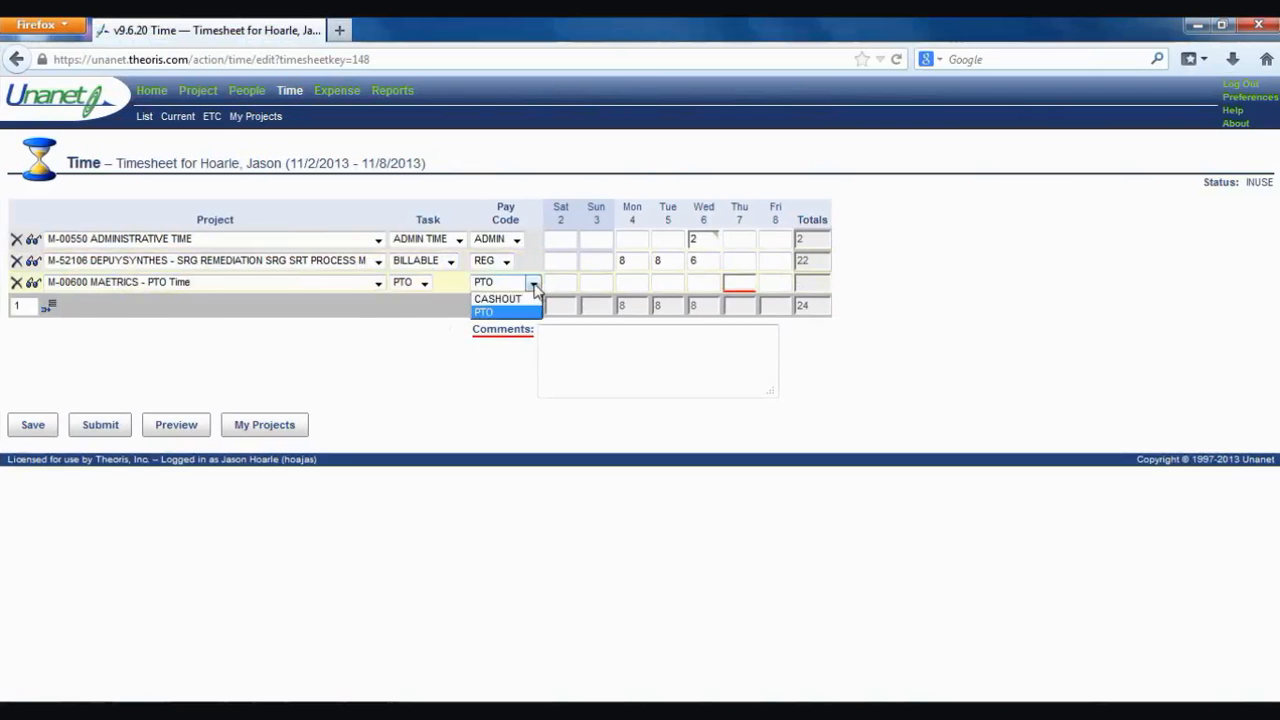
{"action": "left_click", "coordinate": [530, 297]}
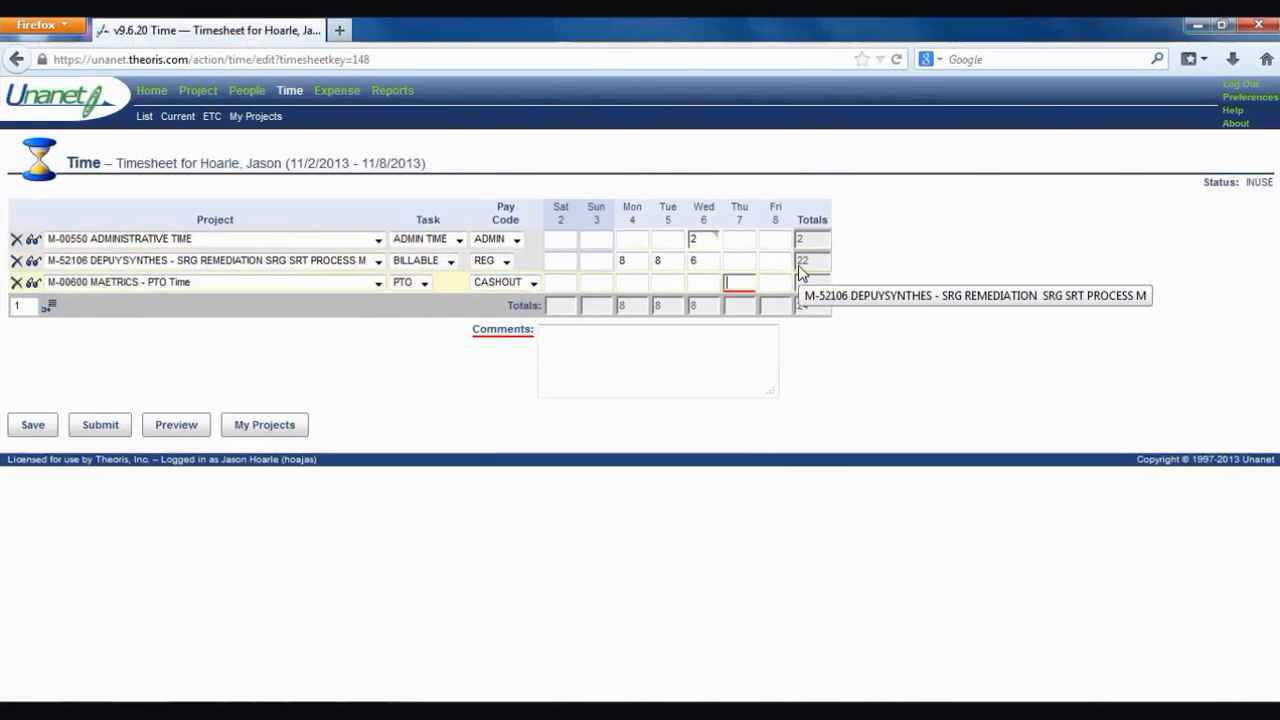
{"action": "type", "text": "24"}
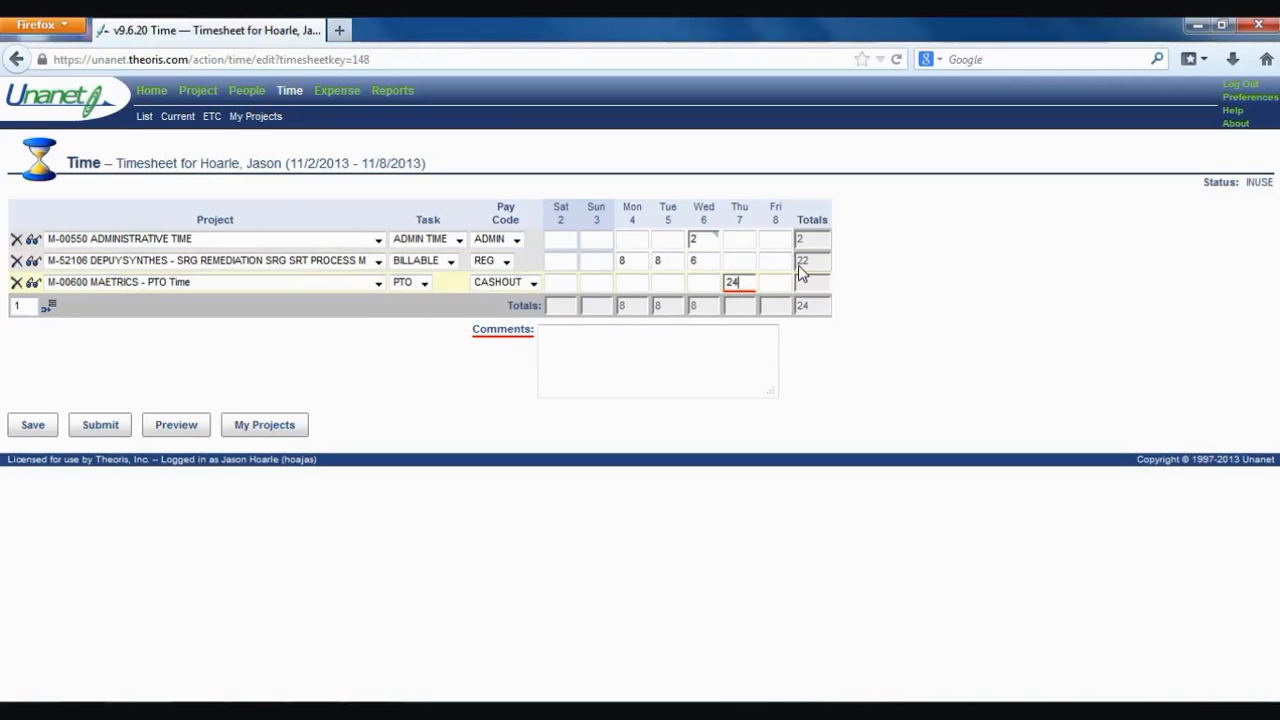
{"action": "left_click", "coordinate": [44, 429]}
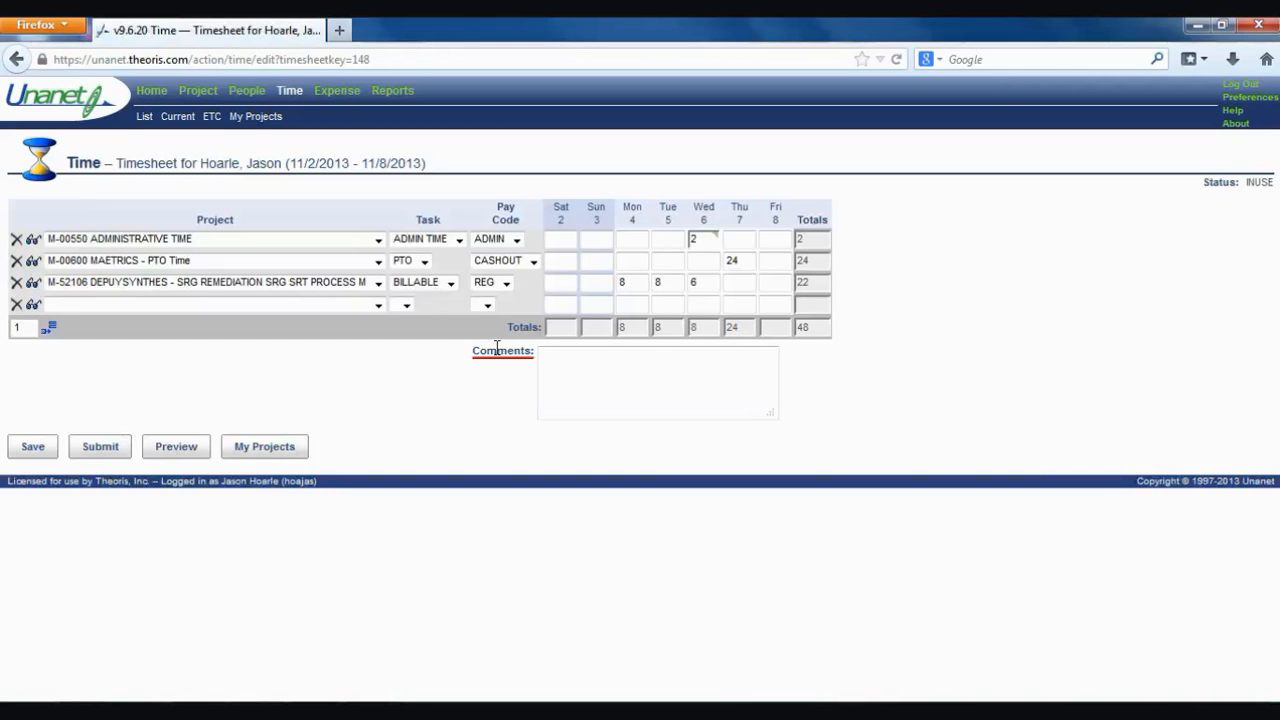
- Open the User Accrual Details report criteria for 11/1/2013–11/30/2013 from Reports
{"action": "left_click", "coordinate": [400, 98]}
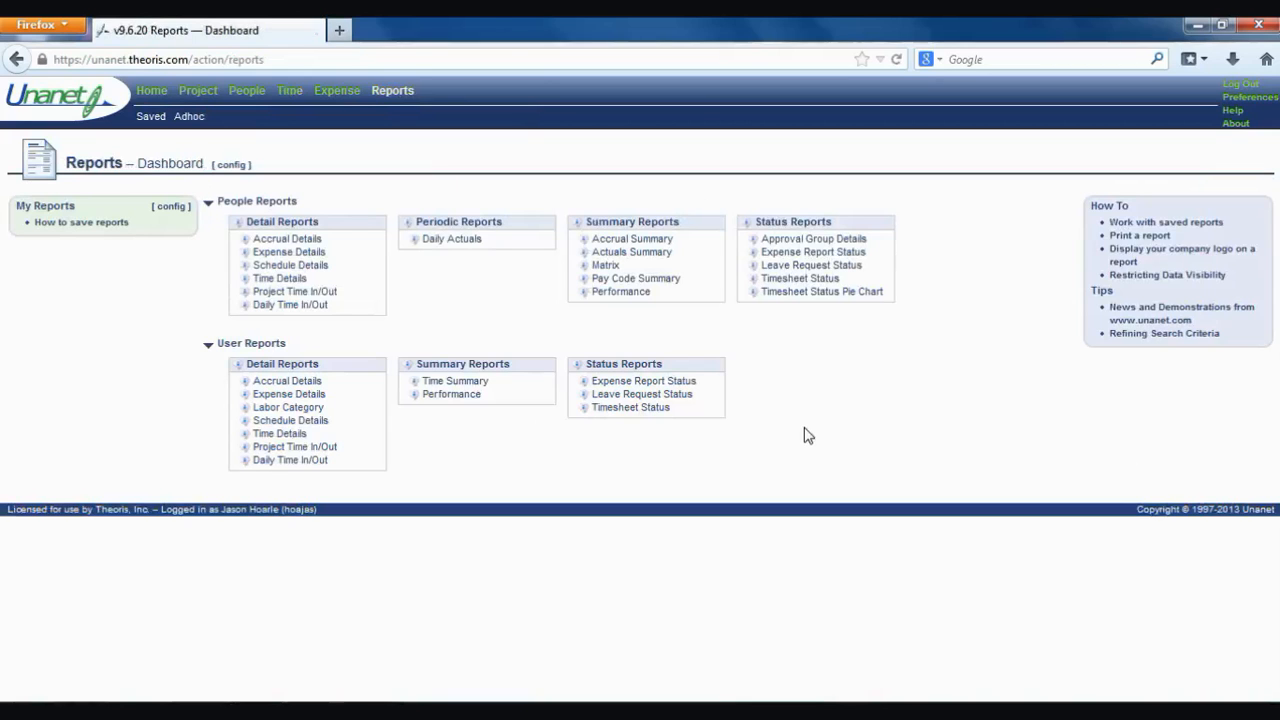
{"action": "left_click", "coordinate": [313, 383]}
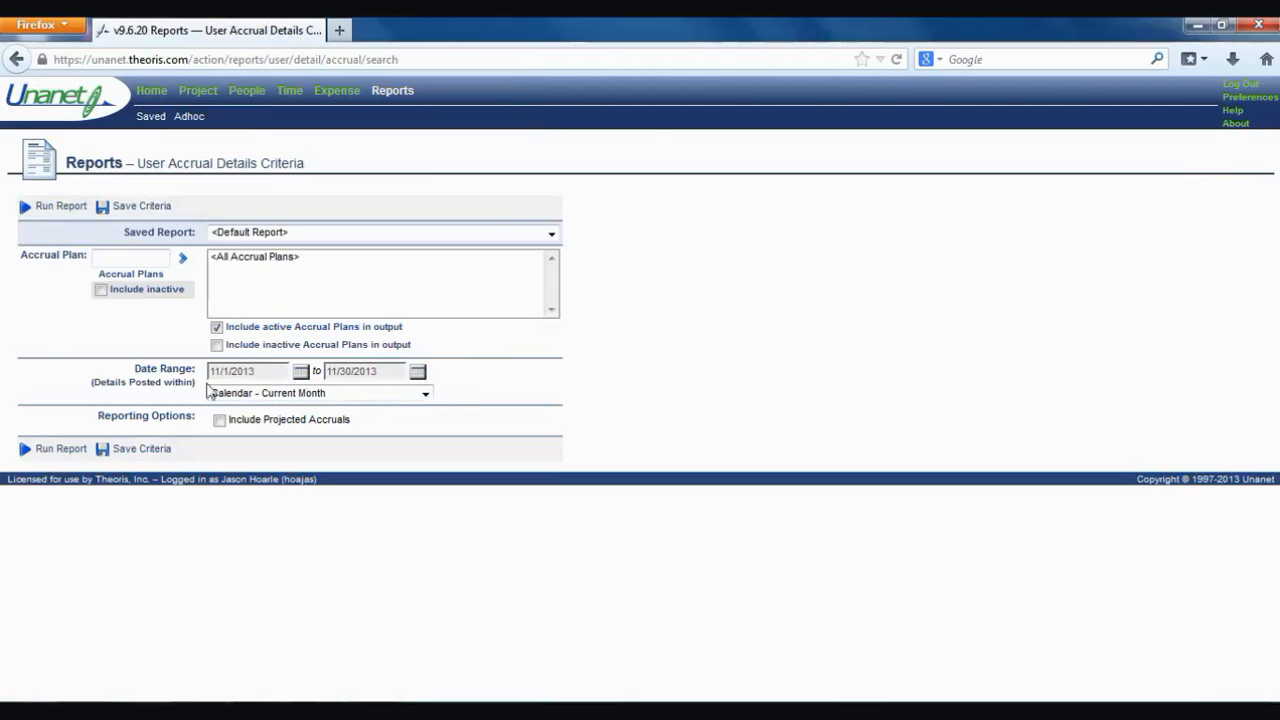
- Run the accrual report showing 101 available PTO hours, then return to the Time Dashboard
{"action": "left_click", "coordinate": [41, 452]}
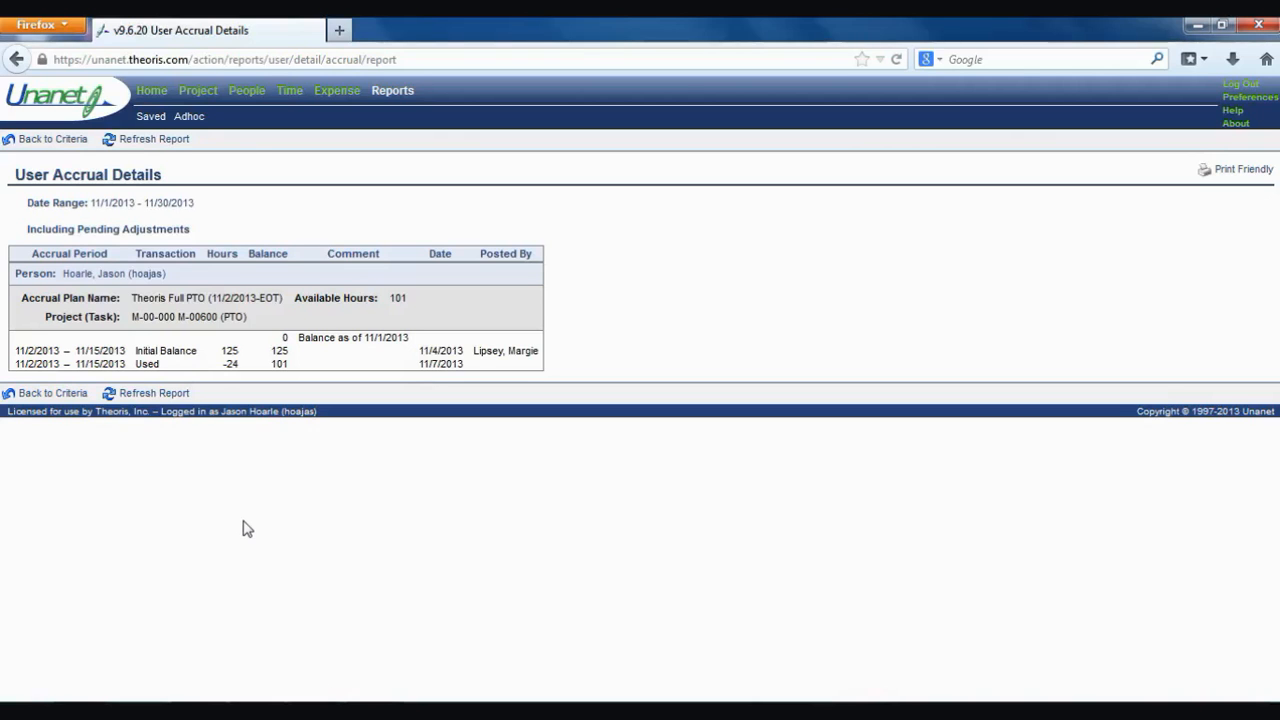
{"action": "left_click", "coordinate": [290, 91]}
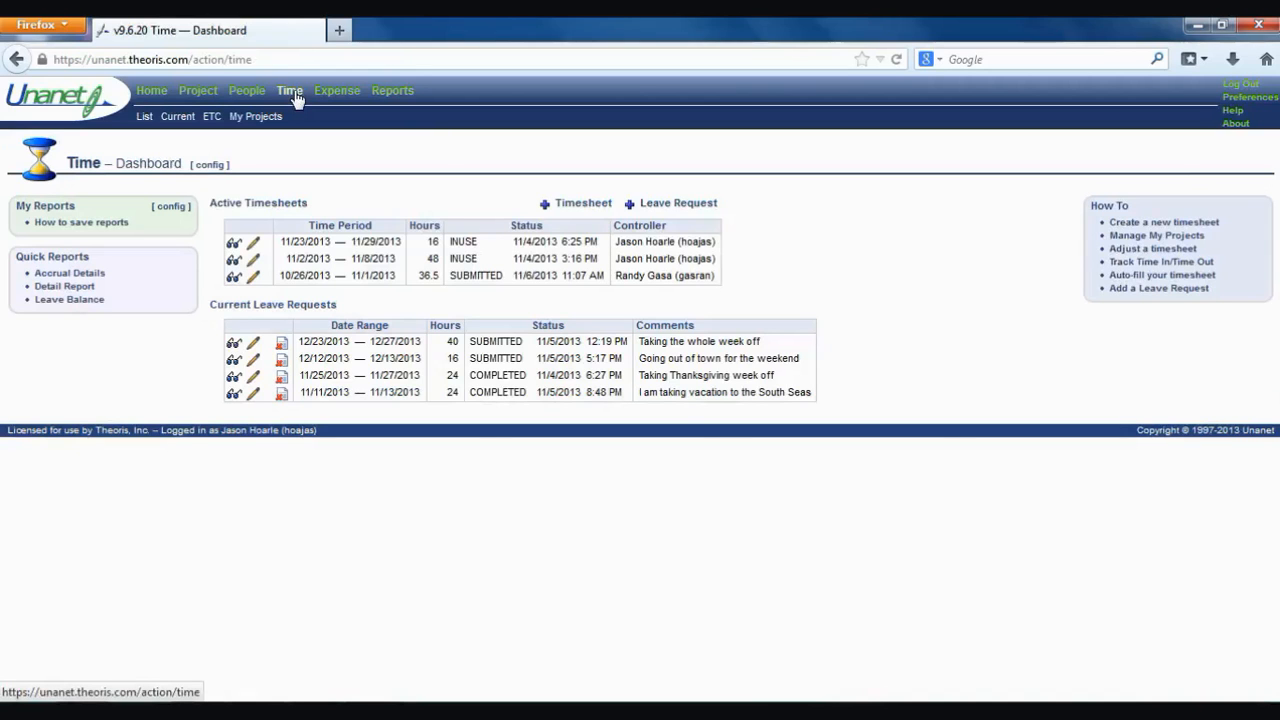
{"action": "left_click", "coordinate": [680, 206]}
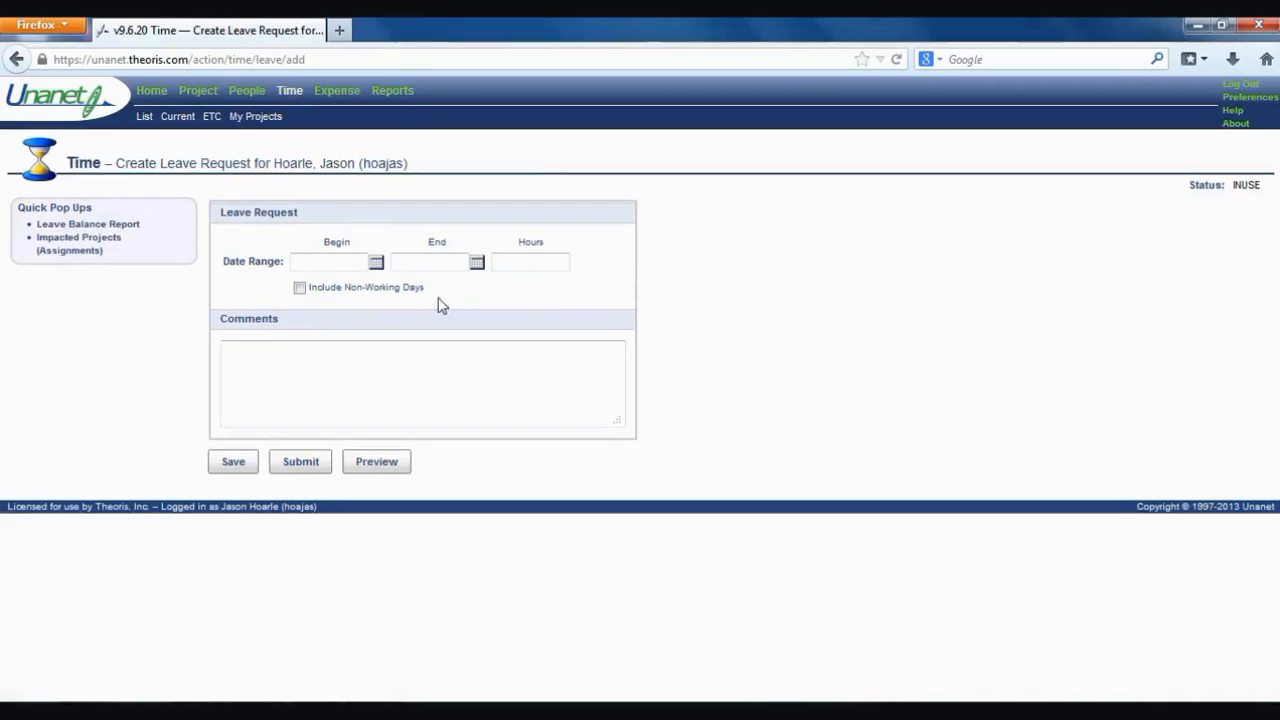
{"action": "left_click", "coordinate": [375, 264]}
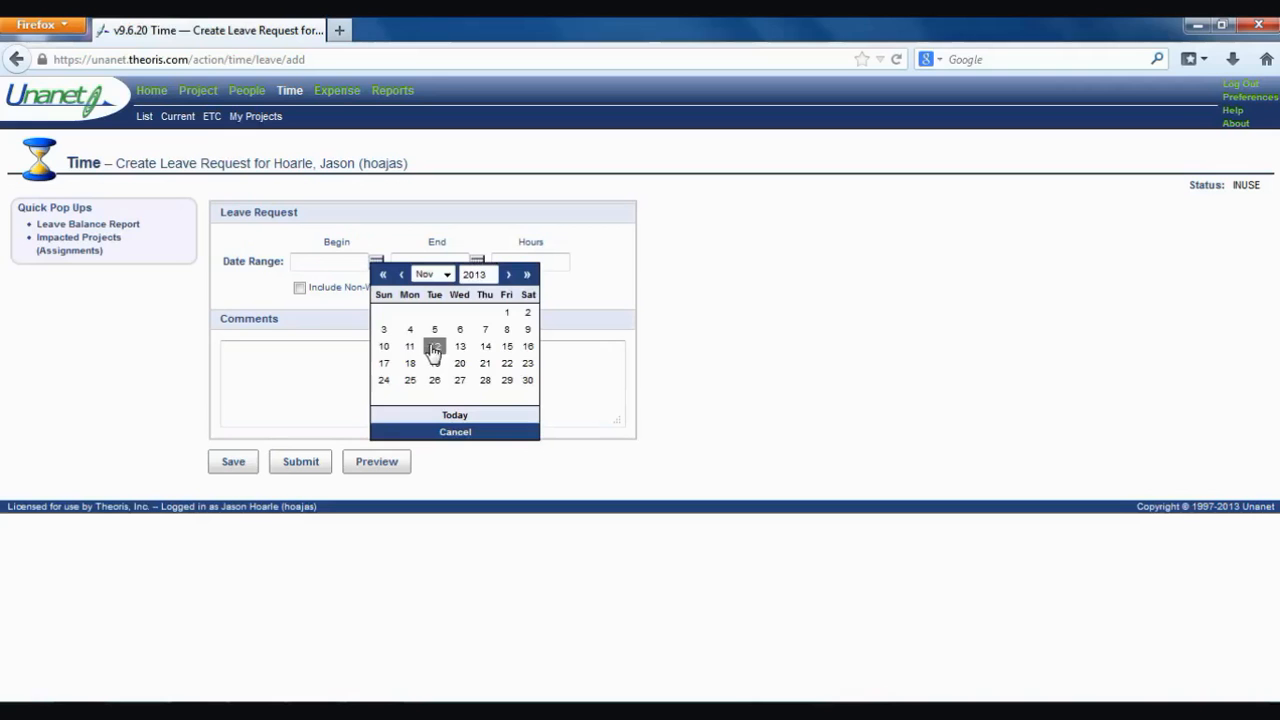
{"action": "left_click", "coordinate": [412, 366]}
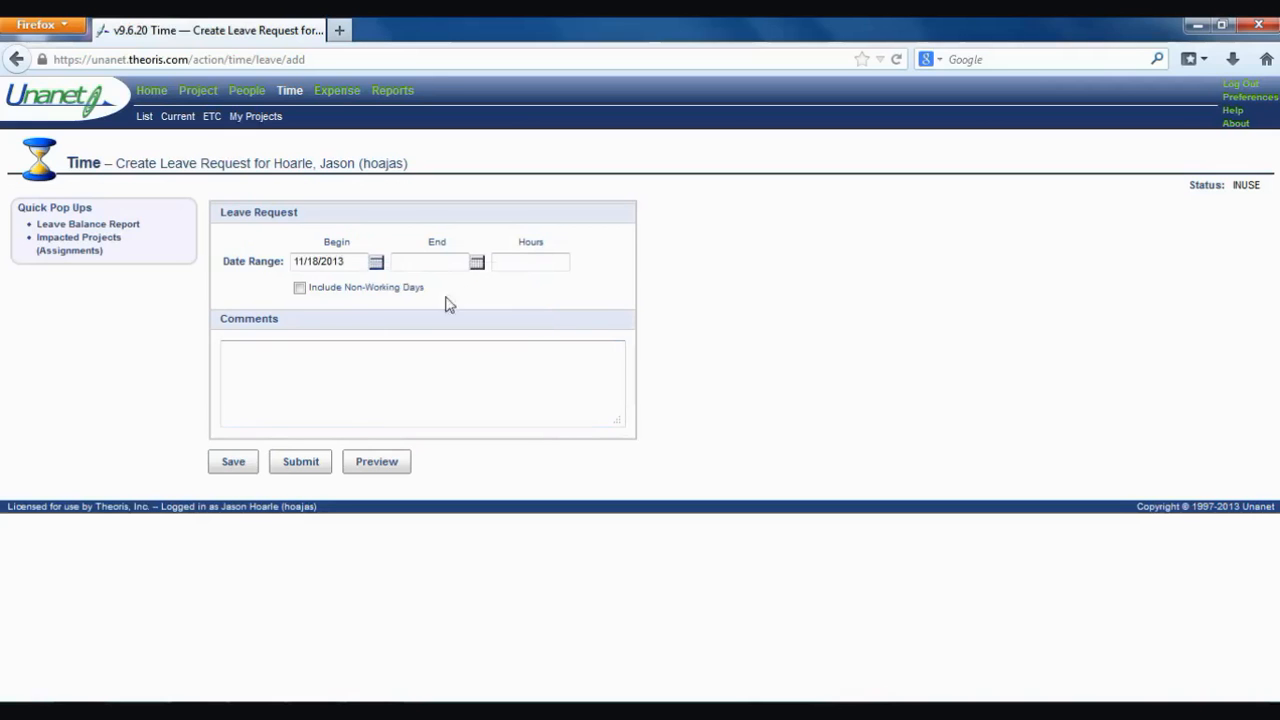
{"action": "left_click", "coordinate": [477, 262]}
{"action": "left_click", "coordinate": [513, 359]}
{"action": "left_click", "coordinate": [529, 260]}
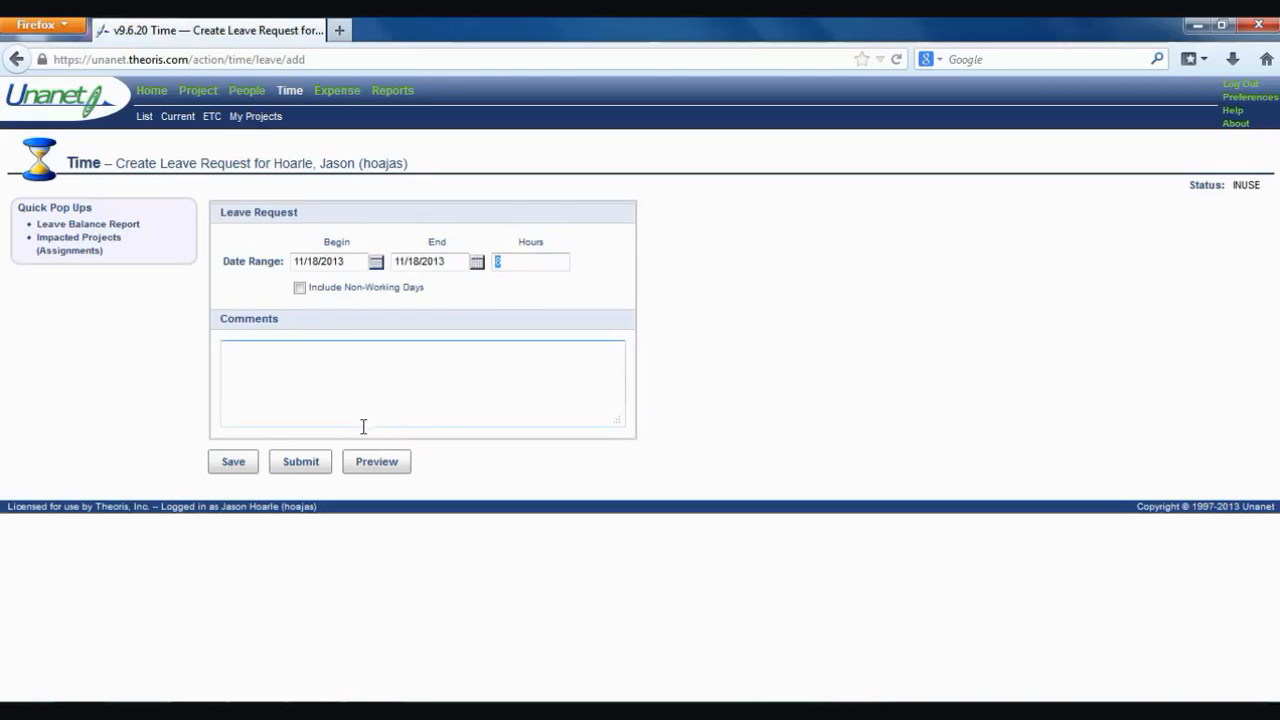
{"action": "left_click", "coordinate": [312, 372]}
{"action": "left_click", "coordinate": [294, 93]}
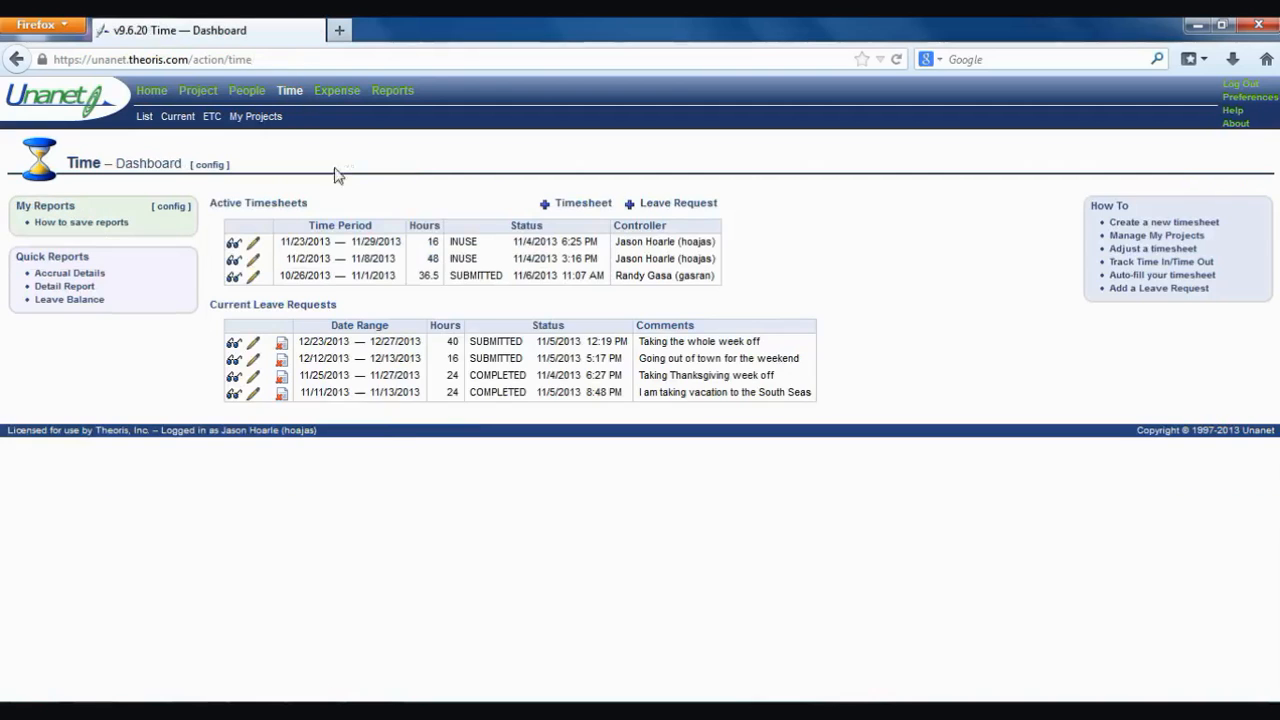